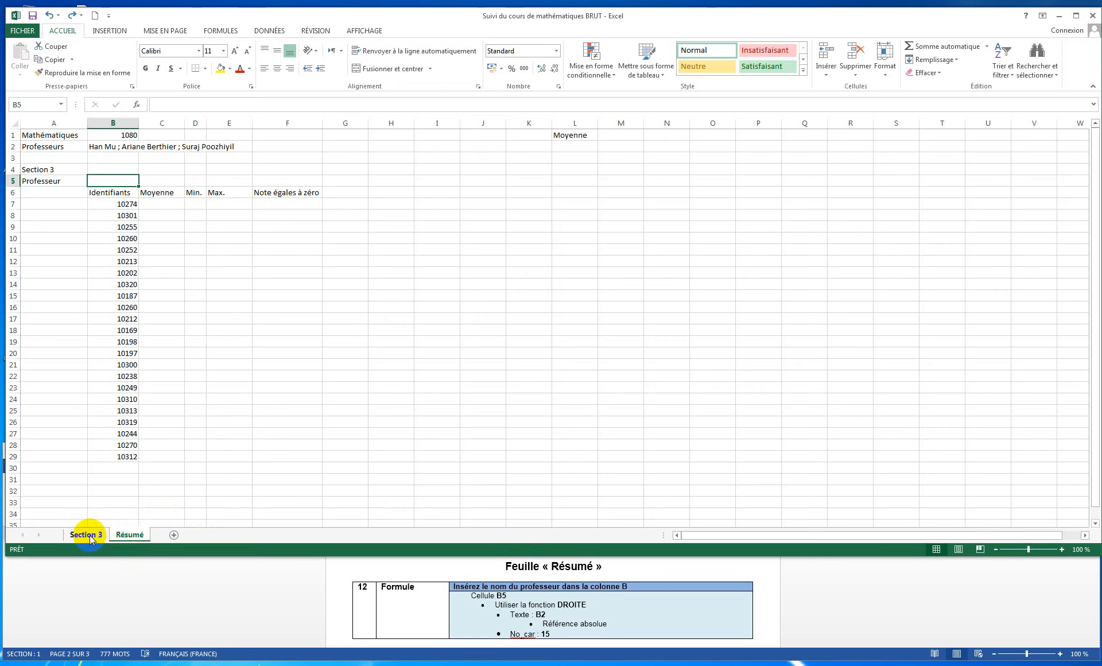
# Step: Insert the DROITE function in cell B5 of the Résumé sheet with absolute reference $B$2 as text and 15 characters
pyautogui.click(92, 535)
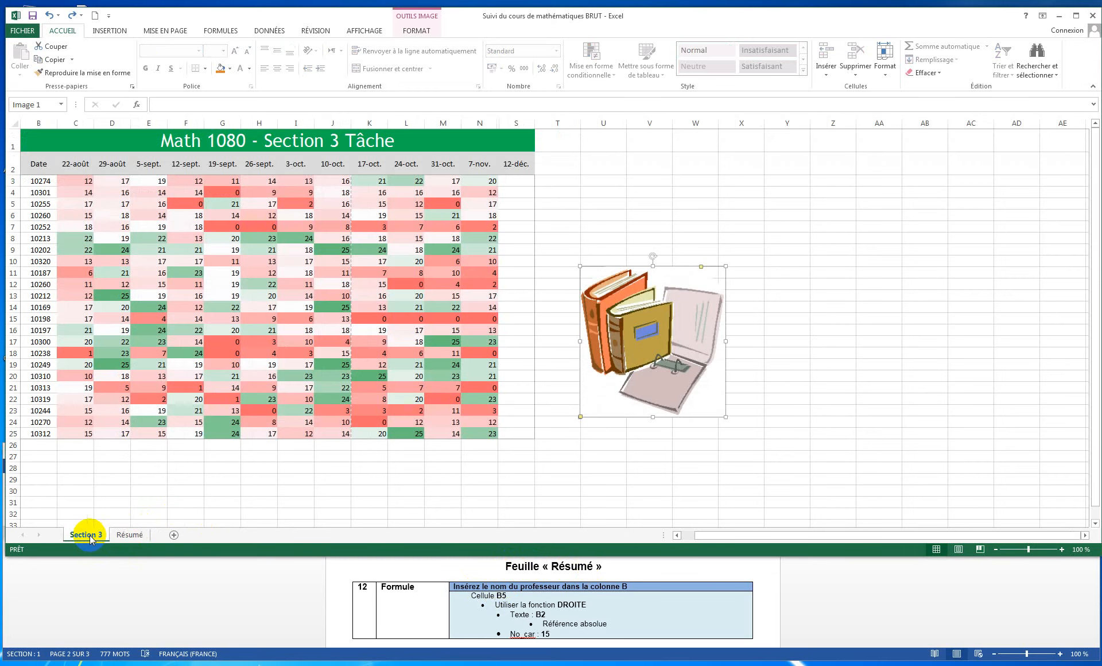
pyautogui.click(129, 535)
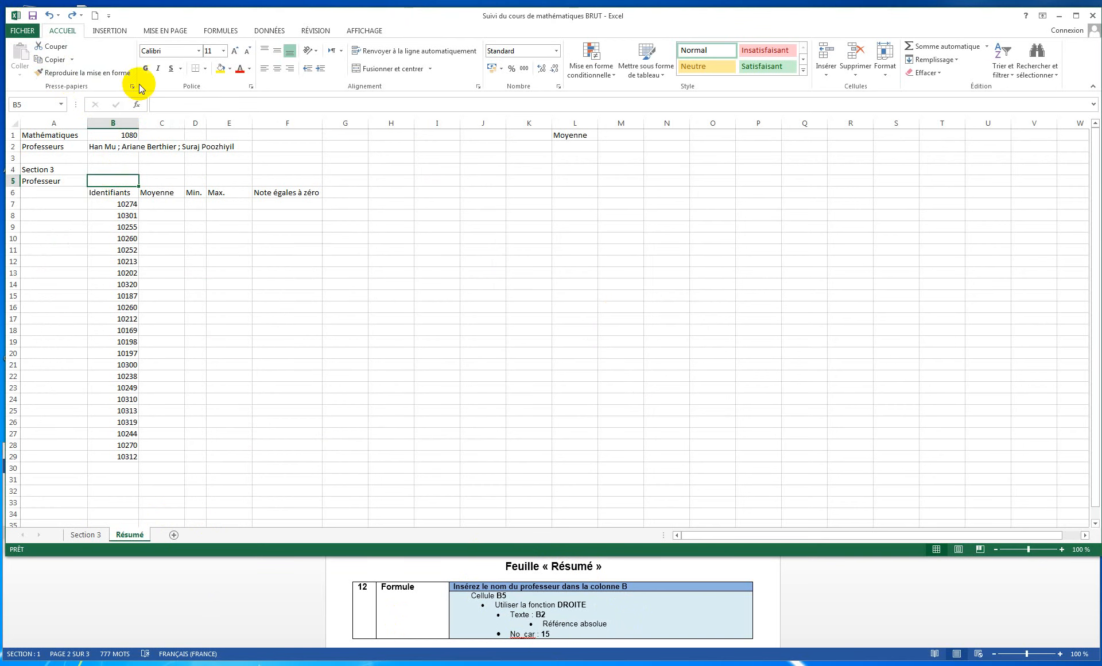
pyautogui.click(137, 104)
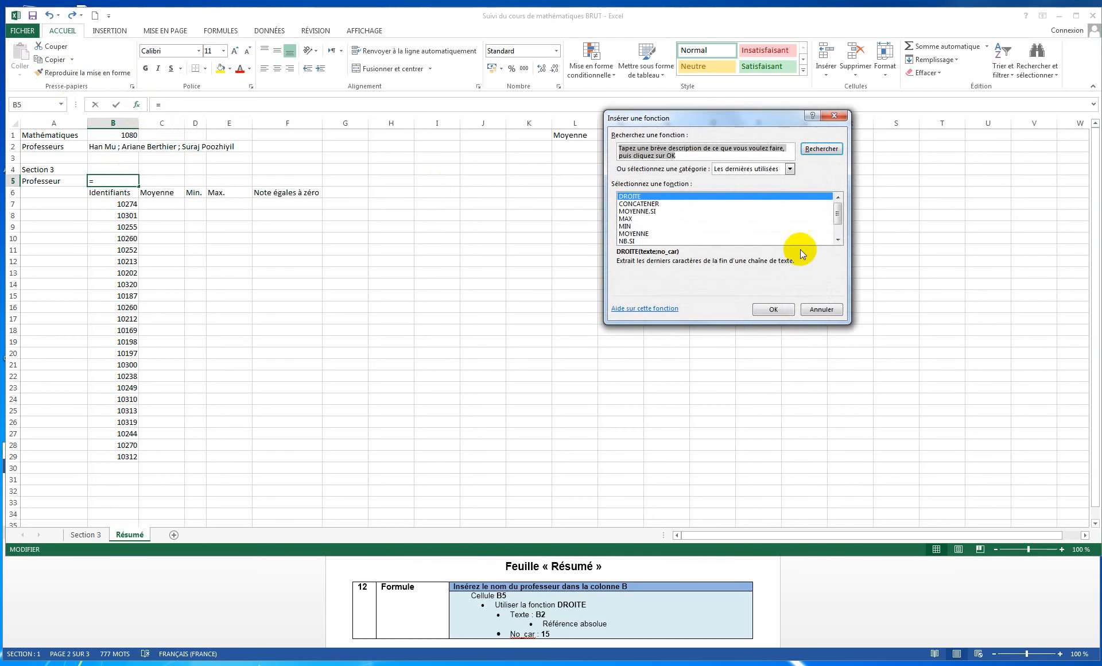
pyautogui.click(777, 309)
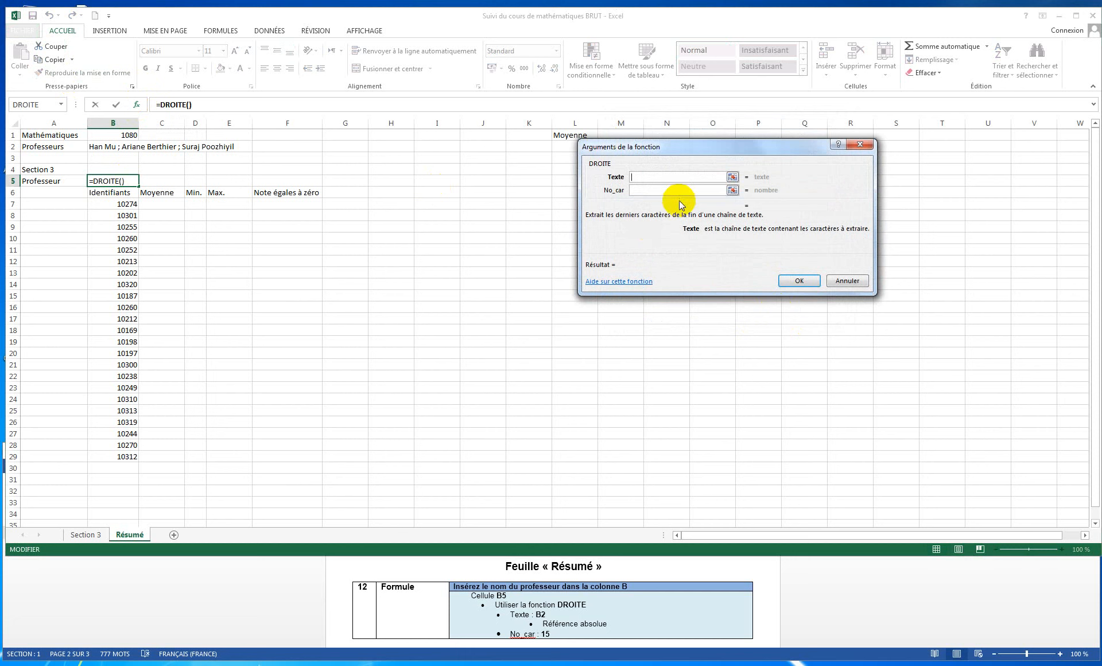
pyautogui.click(732, 177)
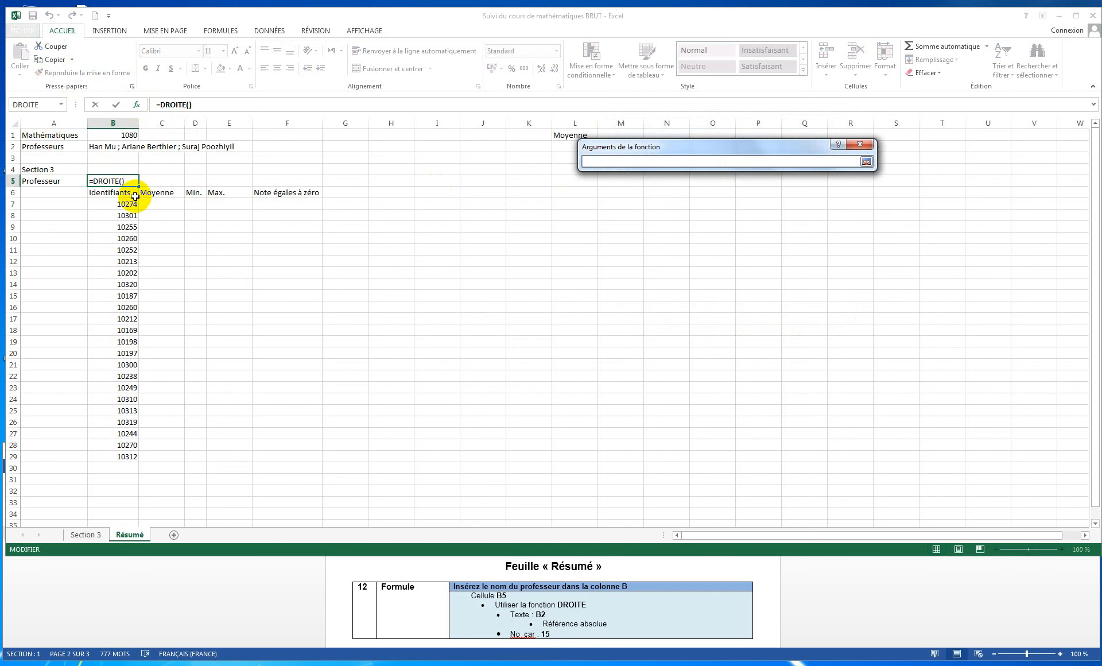
pyautogui.click(118, 148)
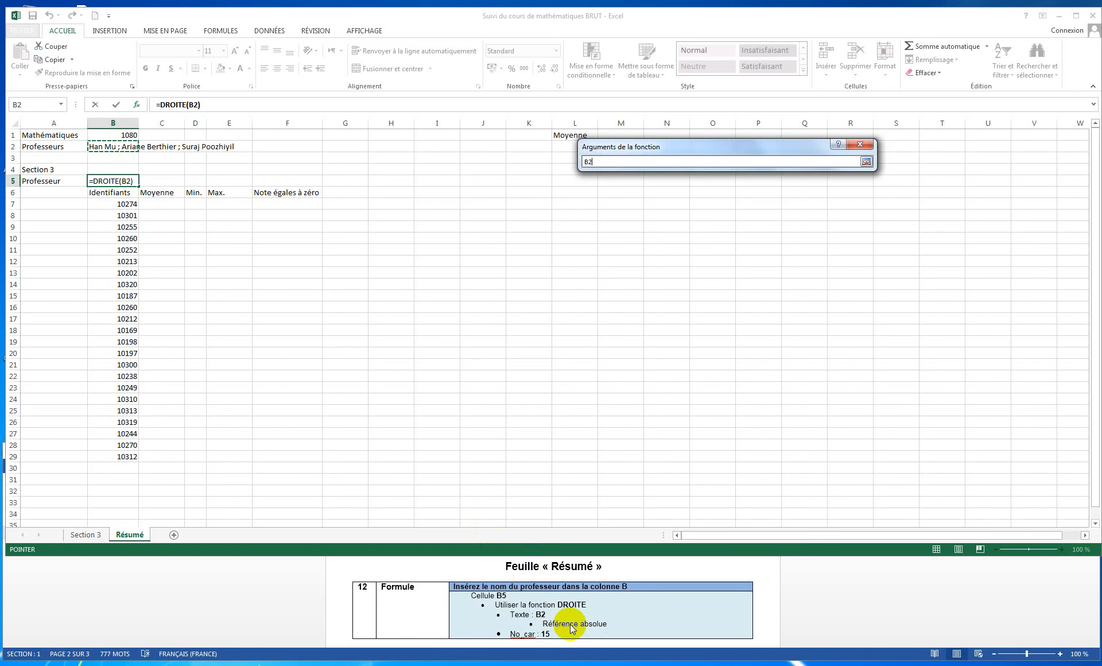
pyautogui.press('F4')
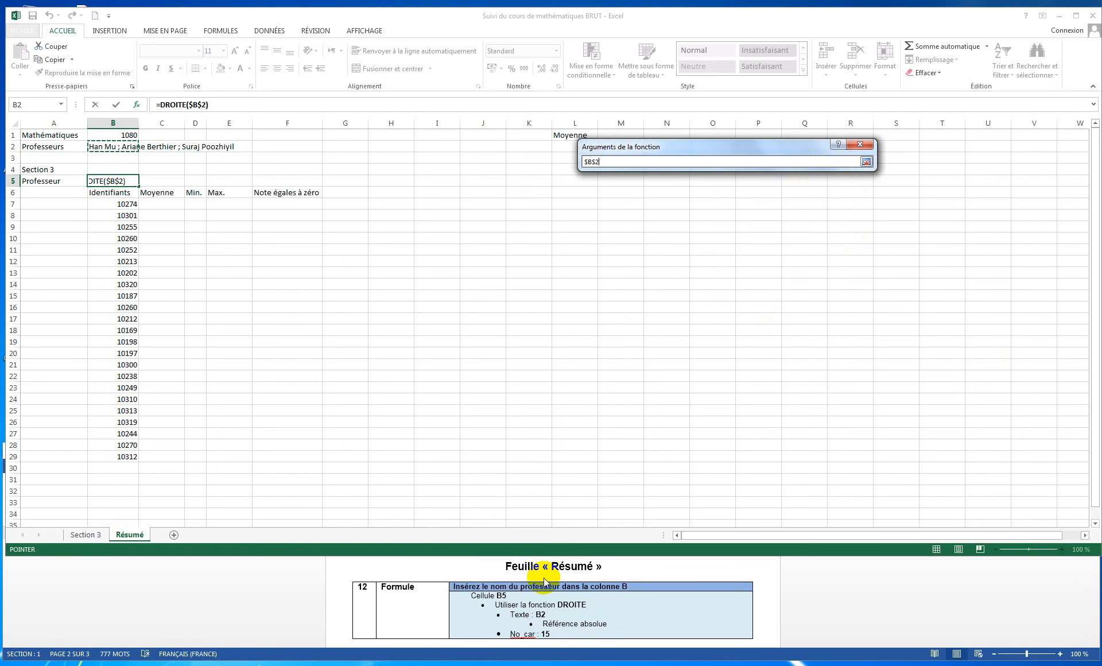
pyautogui.press('Return')
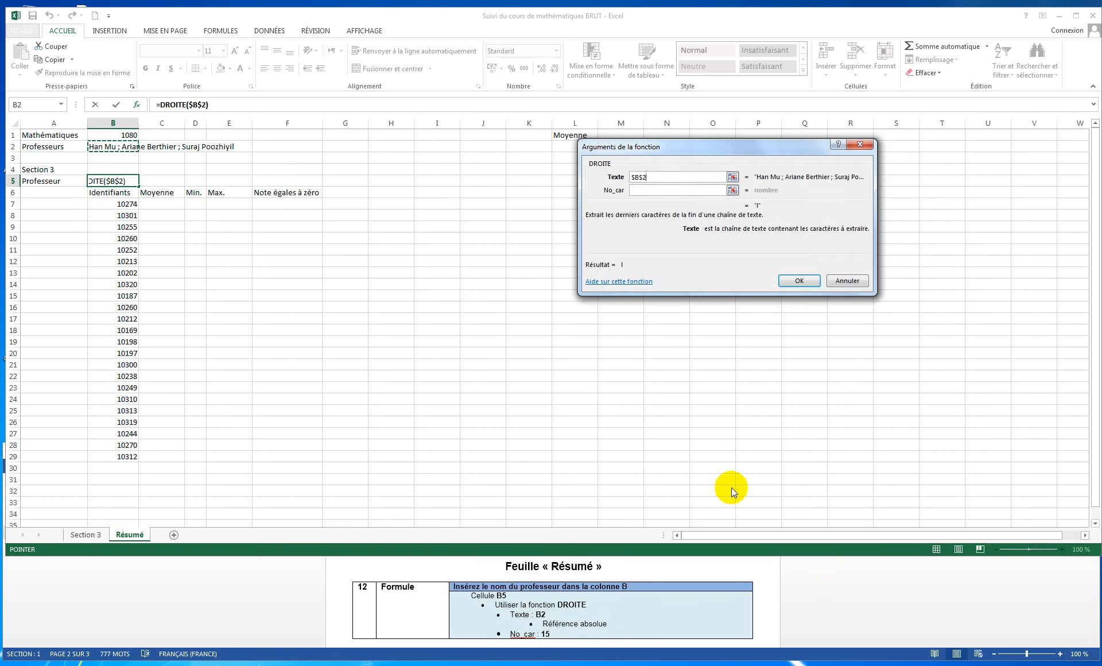
pyautogui.click(636, 192)
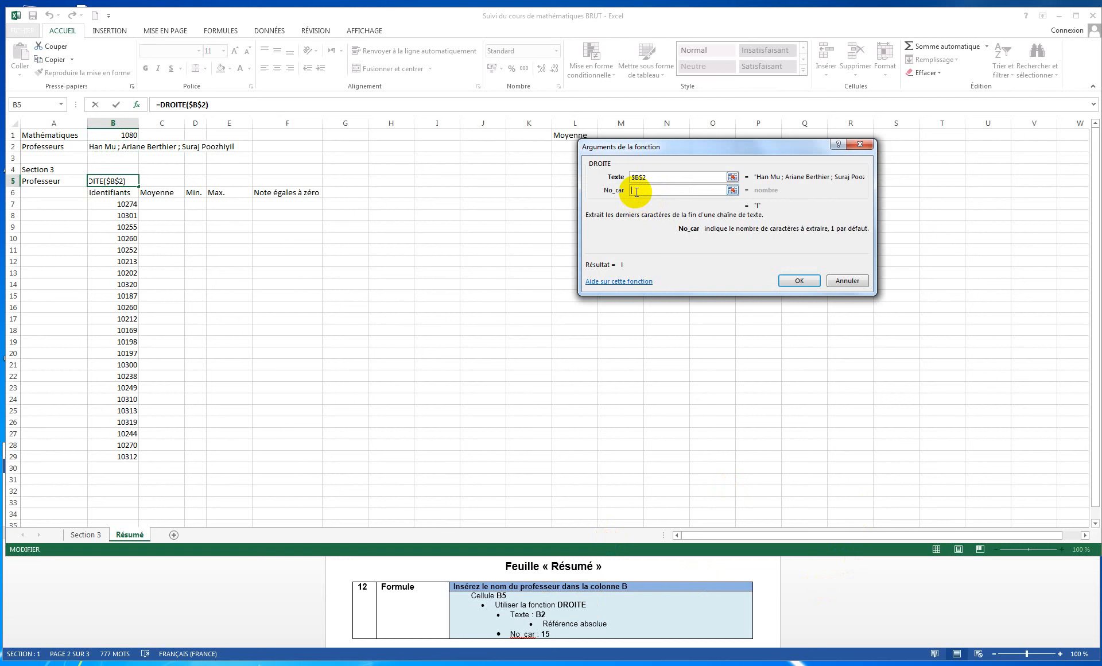
pyautogui.write('15')
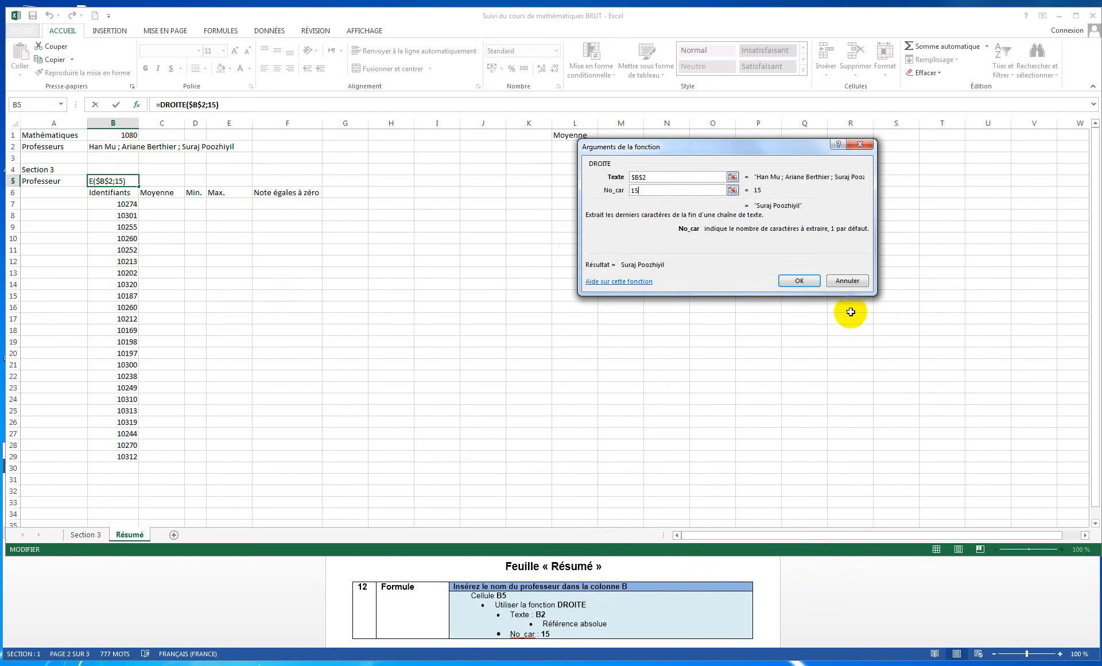
pyautogui.click(792, 280)
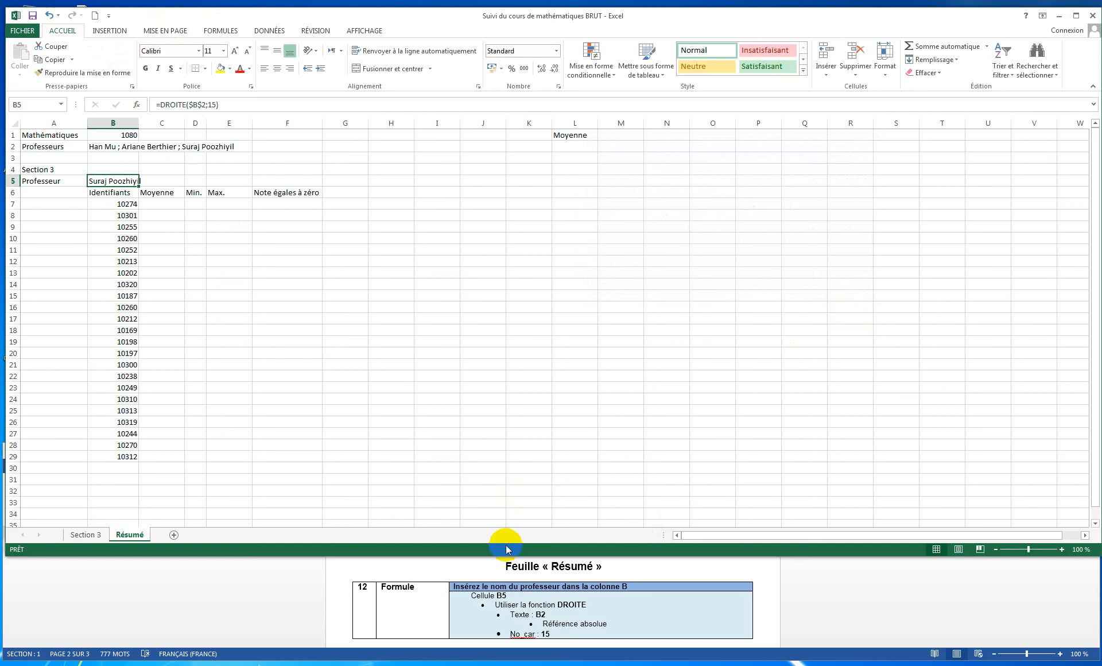
# Step: Read task 13 in the Word instructions, select C7 on the Résumé sheet, and examine the matching student row on Section 3
pyautogui.click(522, 615)
pyautogui.scroll(-3, 523, 615)
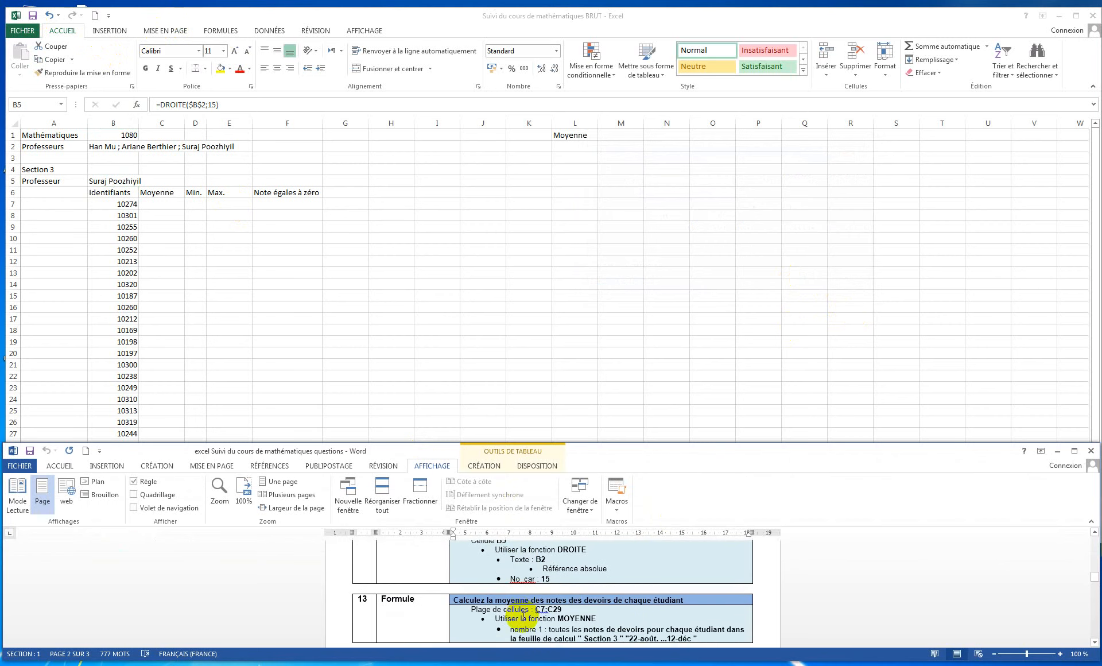
pyautogui.click(617, 300)
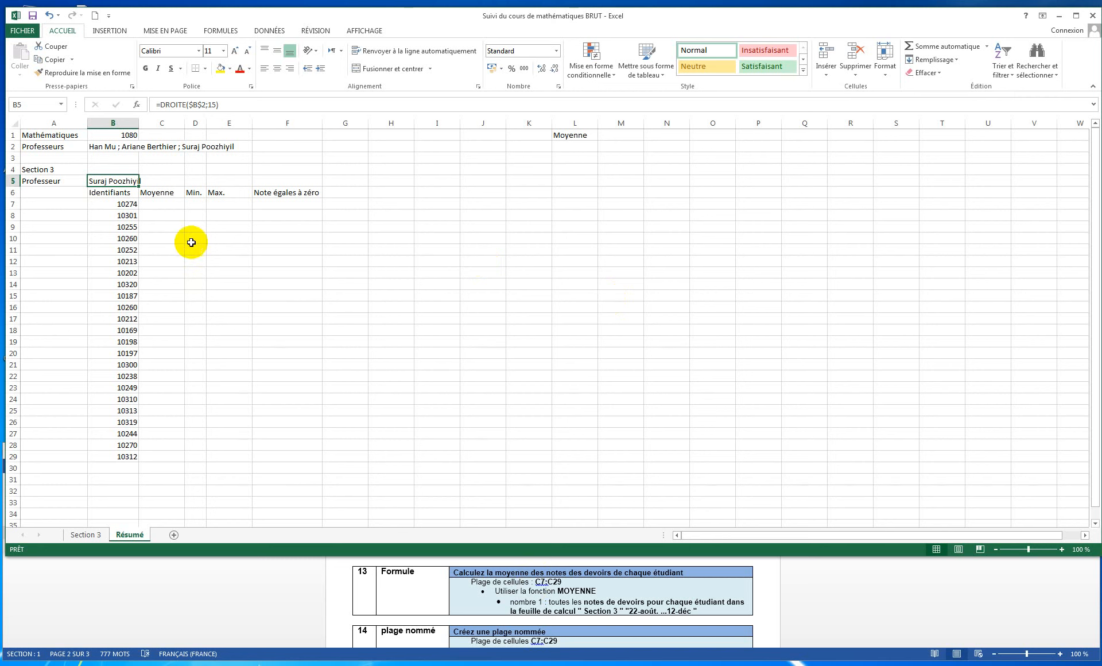
pyautogui.moveTo(164, 204); pyautogui.dragTo(165, 454)
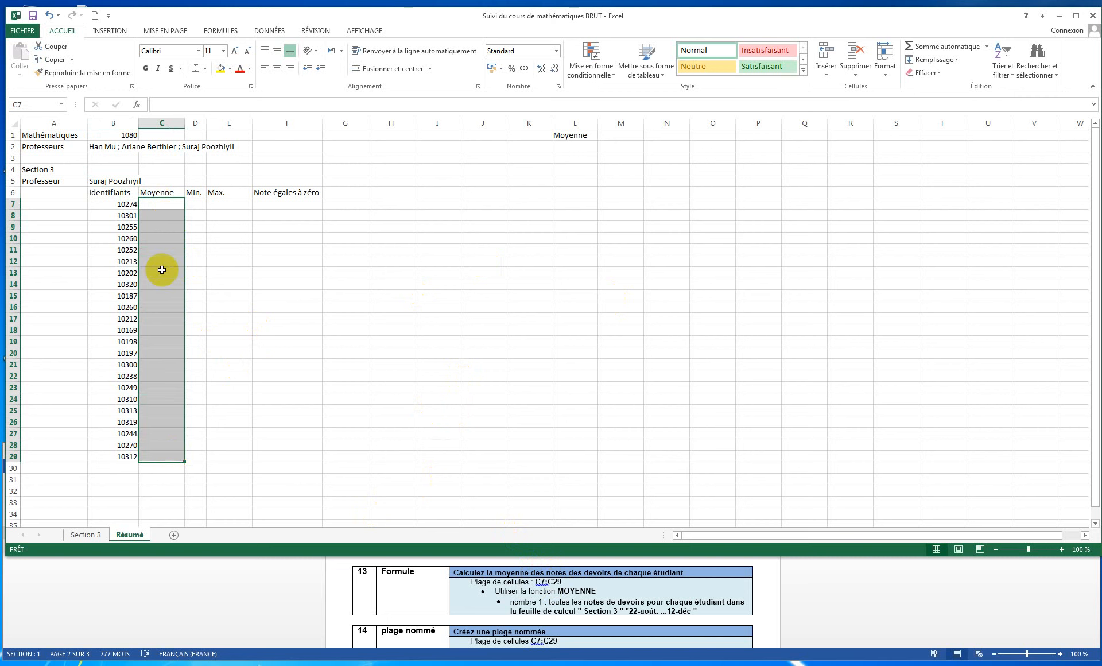
pyautogui.click(150, 206)
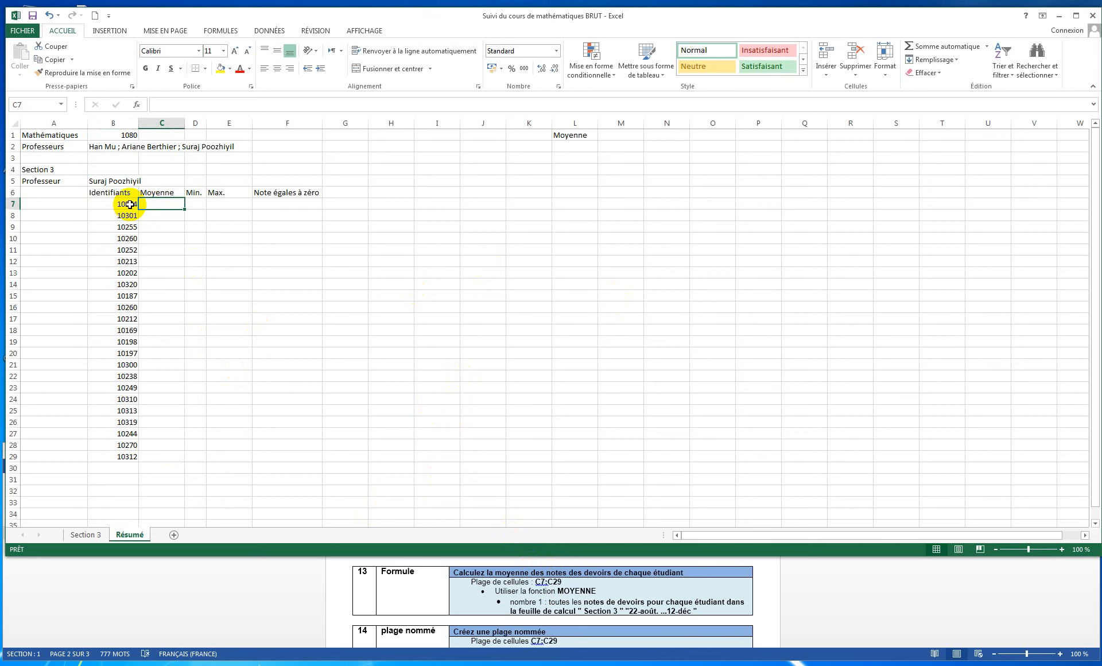
pyautogui.click(87, 535)
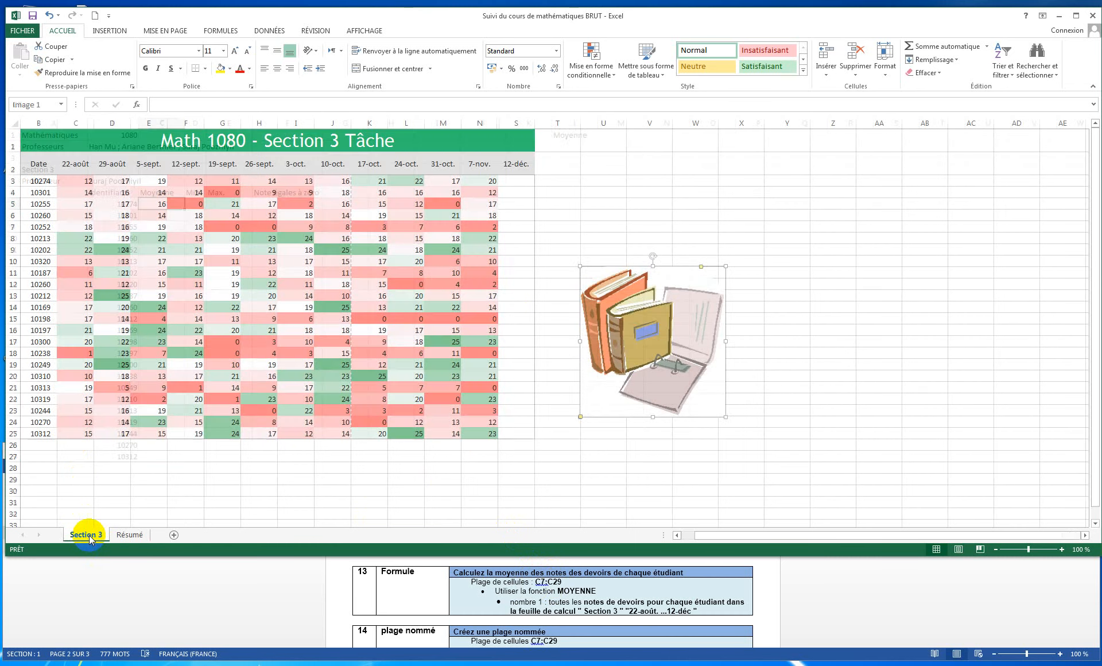
pyautogui.click(36, 182)
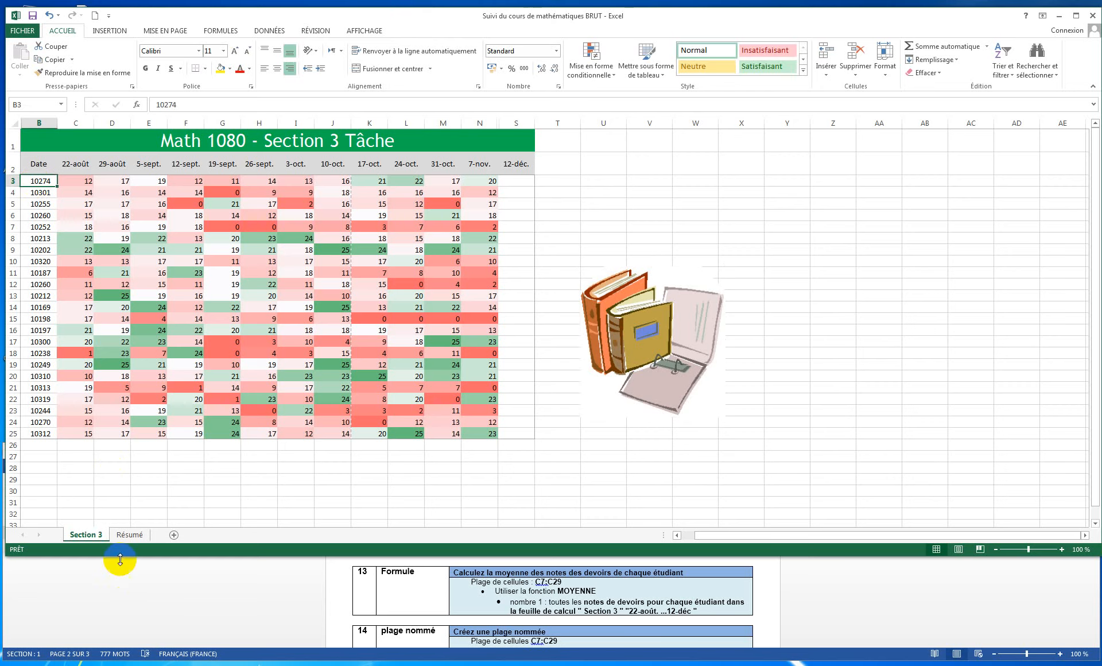
pyautogui.click(130, 534)
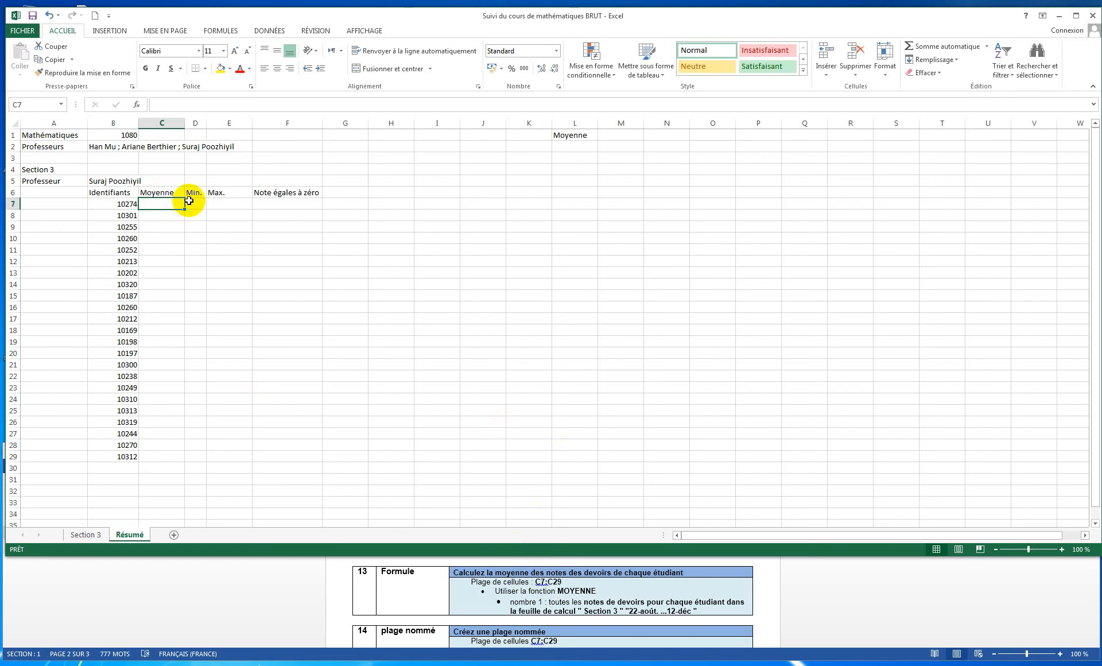
# Step: Insert the MOYENNE function in cell C7 to average the range C3:S3 of the Section 3 sheet
pyautogui.click(136, 104)
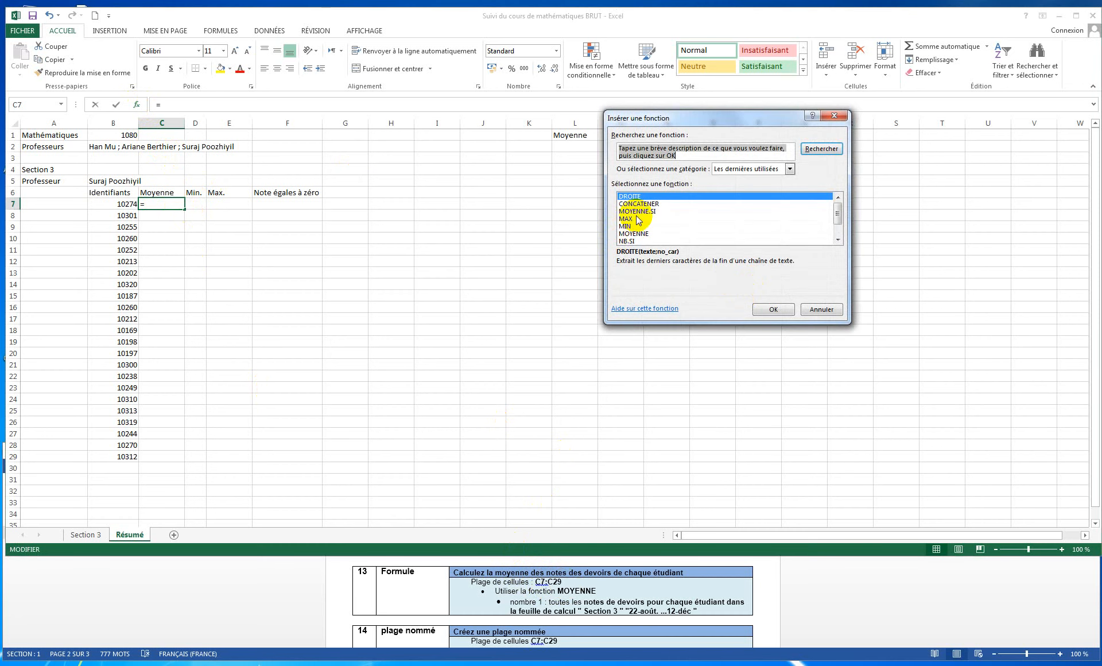
pyautogui.click(638, 233)
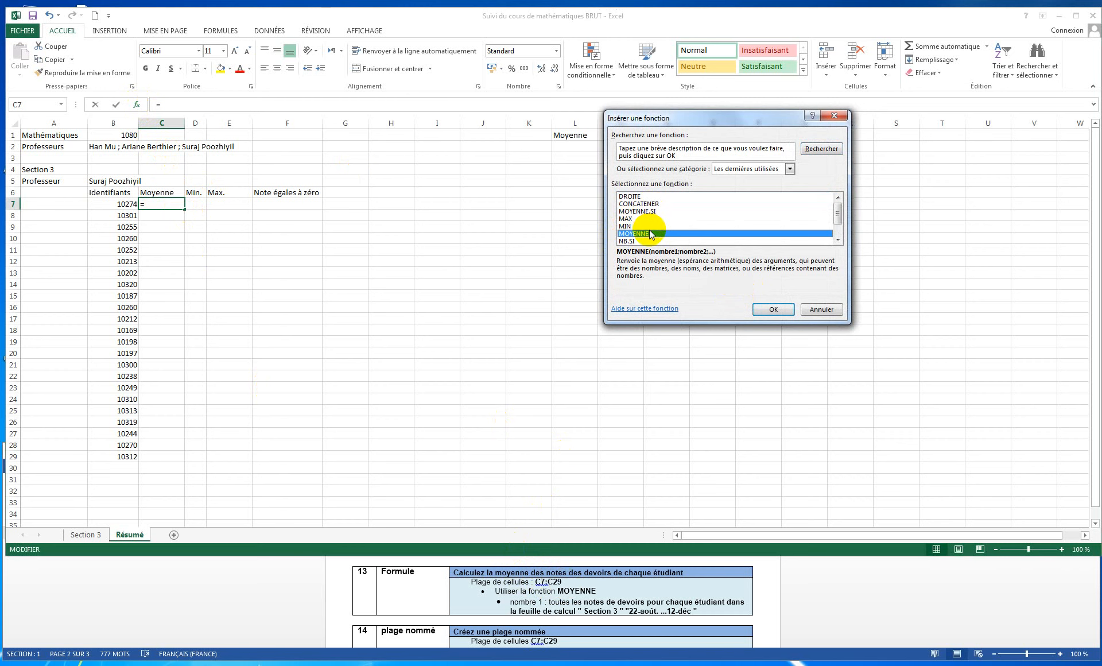
pyautogui.click(773, 309)
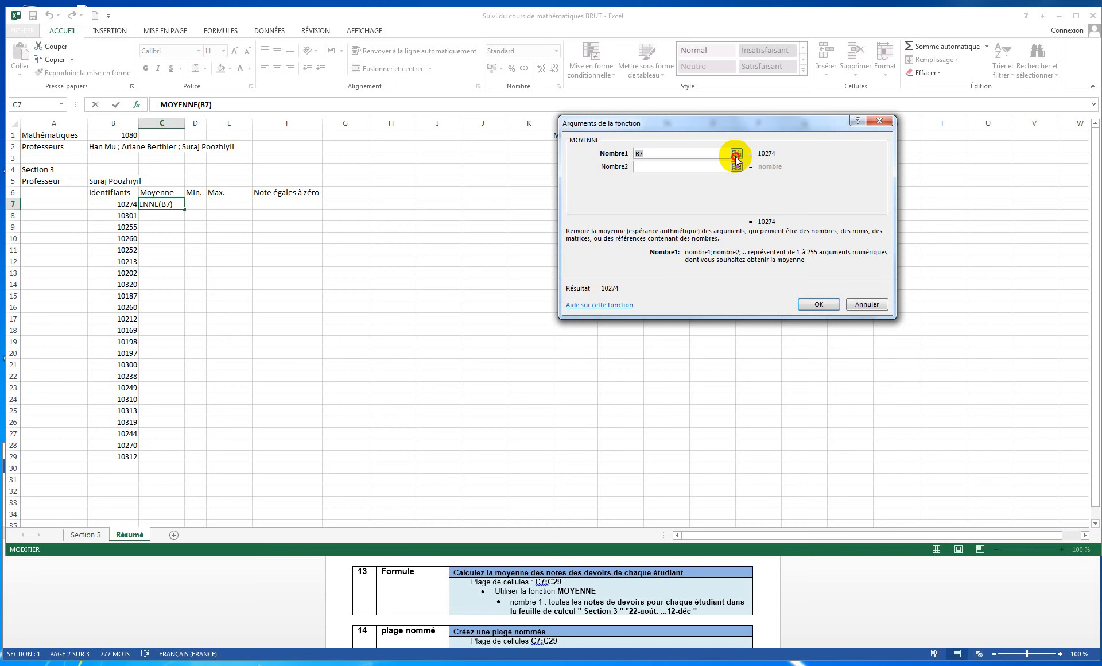
pyautogui.click(736, 157)
pyautogui.click(86, 535)
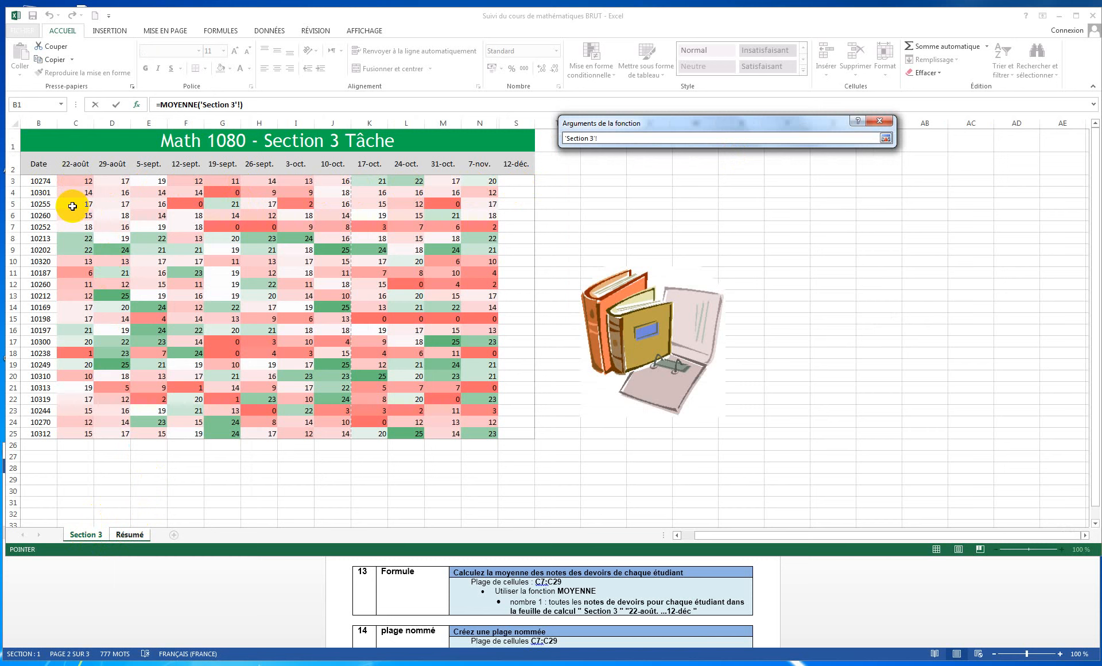
pyautogui.moveTo(78, 180); pyautogui.dragTo(513, 181)
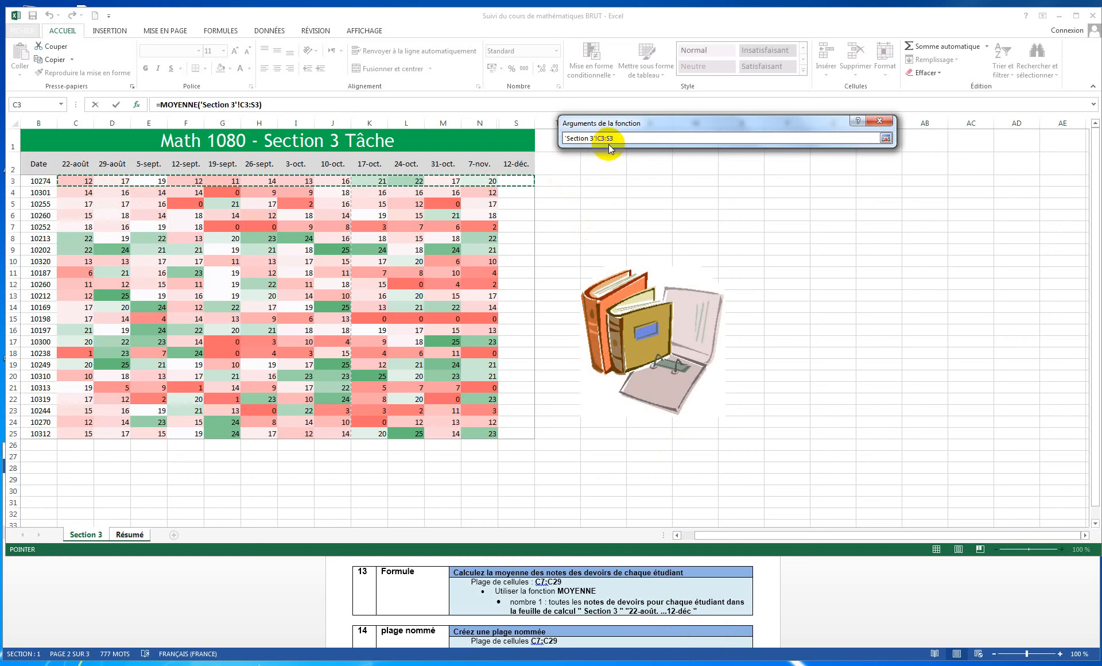
pyautogui.press('Return')
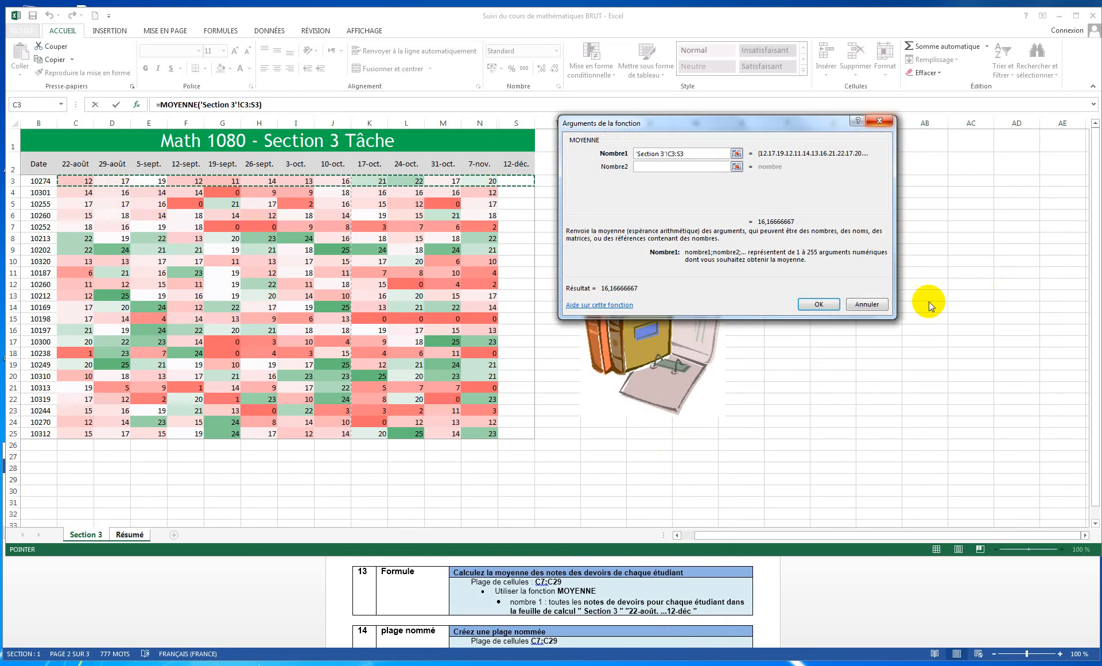
pyautogui.click(811, 305)
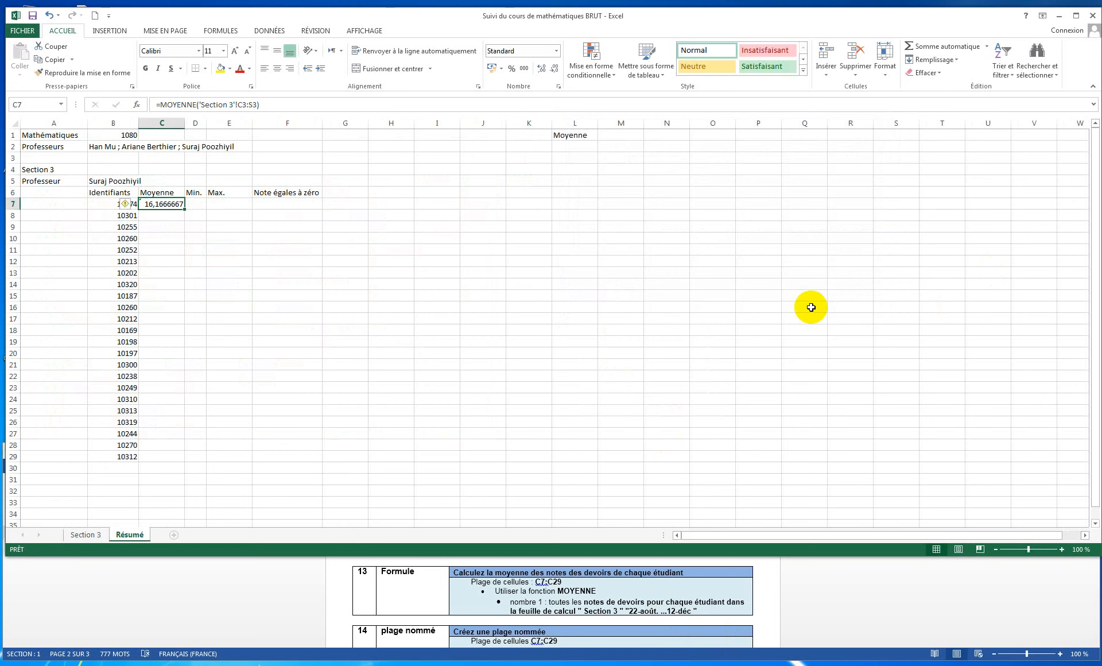
# Step: Save the workbook and fill the average formula from C7 down to C29
pyautogui.click(33, 15)
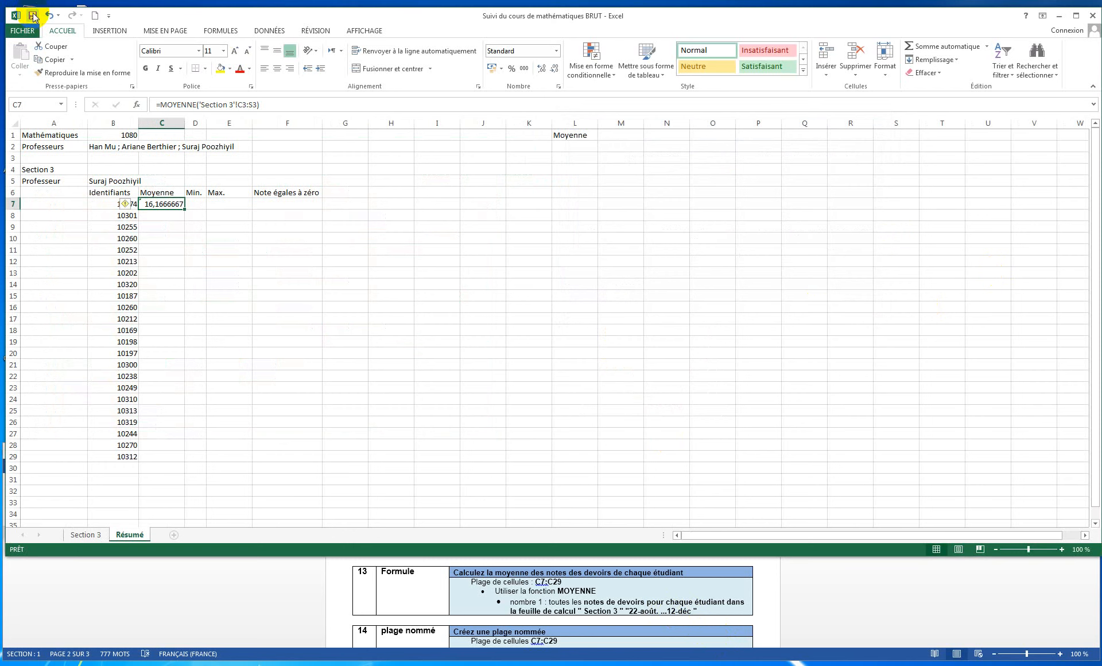
pyautogui.click(158, 217)
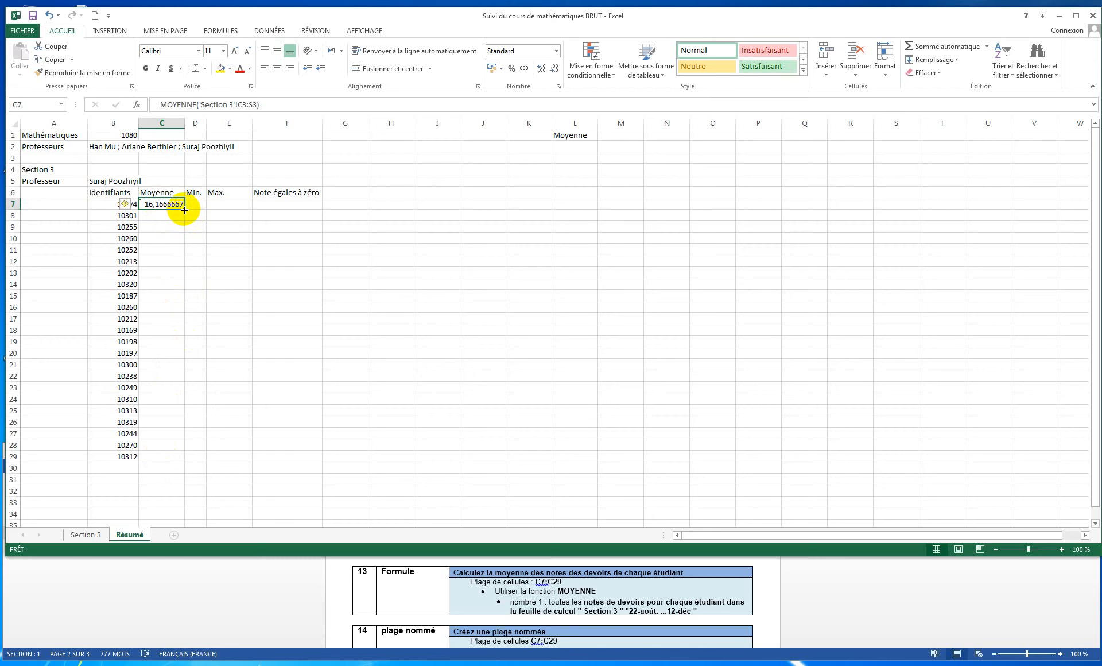
pyautogui.moveTo(184, 209); pyautogui.dragTo(174, 456)
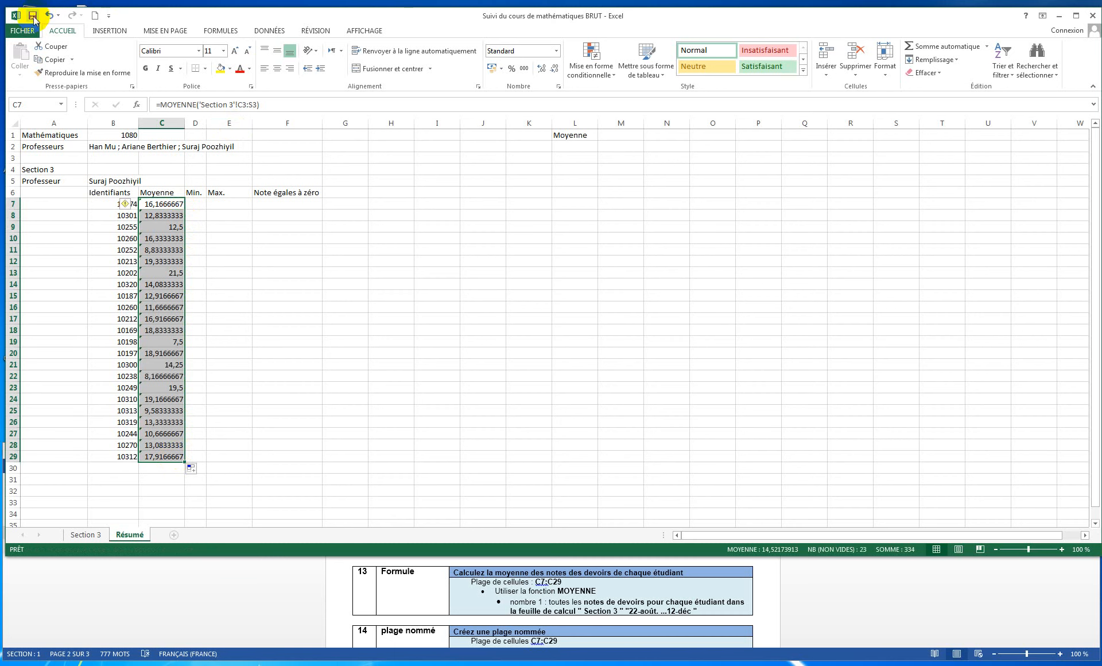
# Step: Read task 14 about the named range in the Word instructions
pyautogui.click(425, 632)
pyautogui.doubleClick(422, 631)
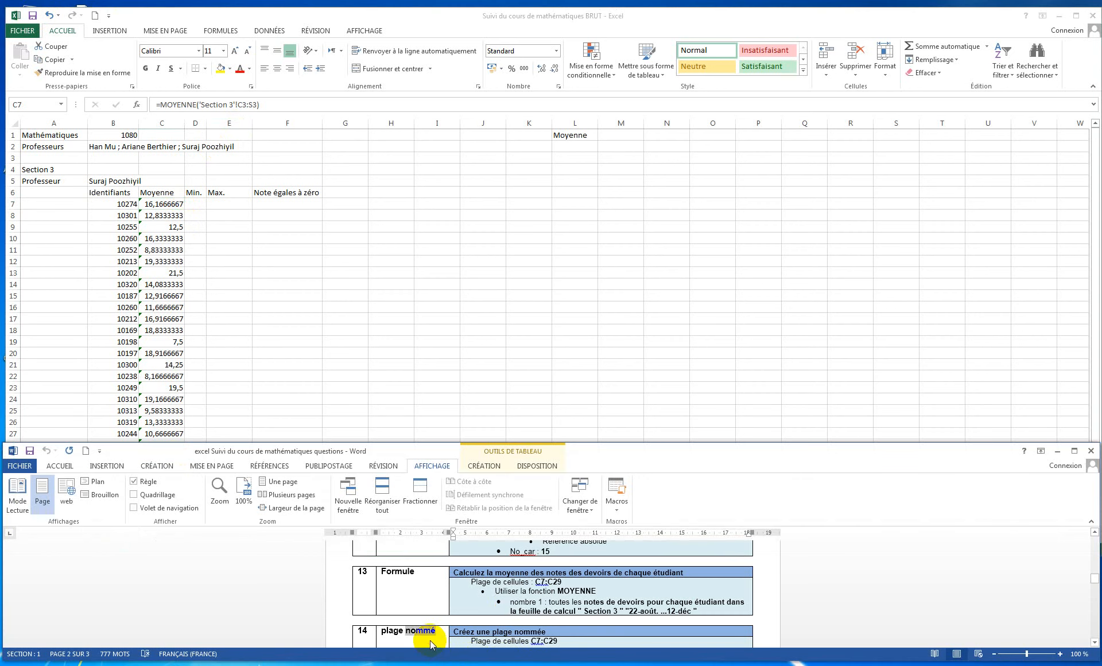
pyautogui.scroll(-1, 429, 640)
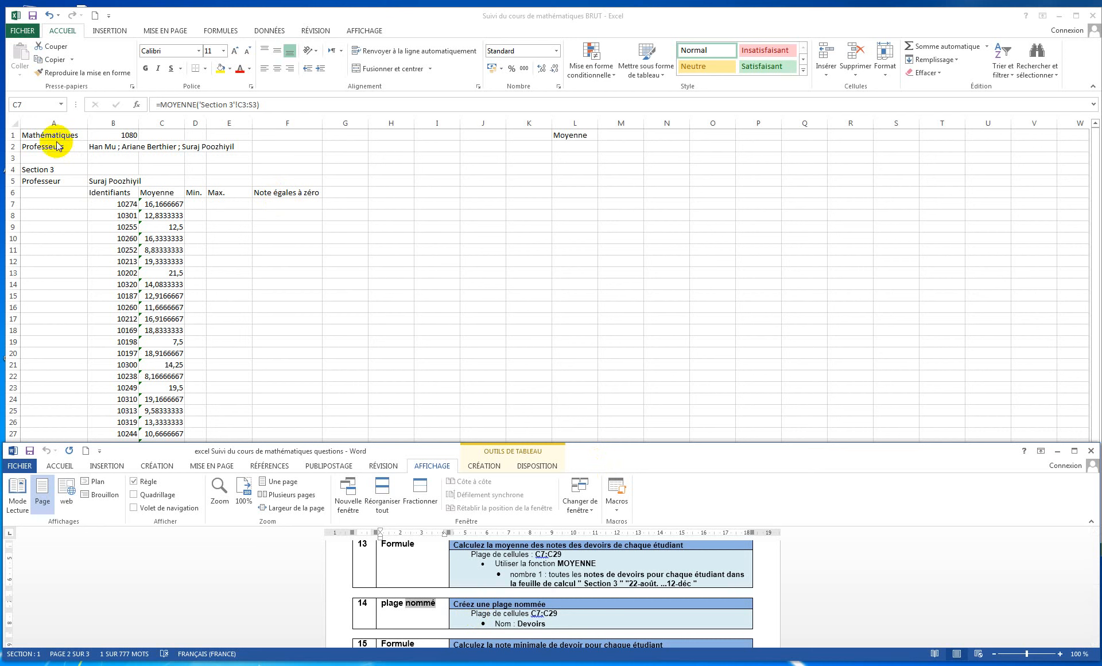
pyautogui.click(42, 107)
pyautogui.click(35, 105)
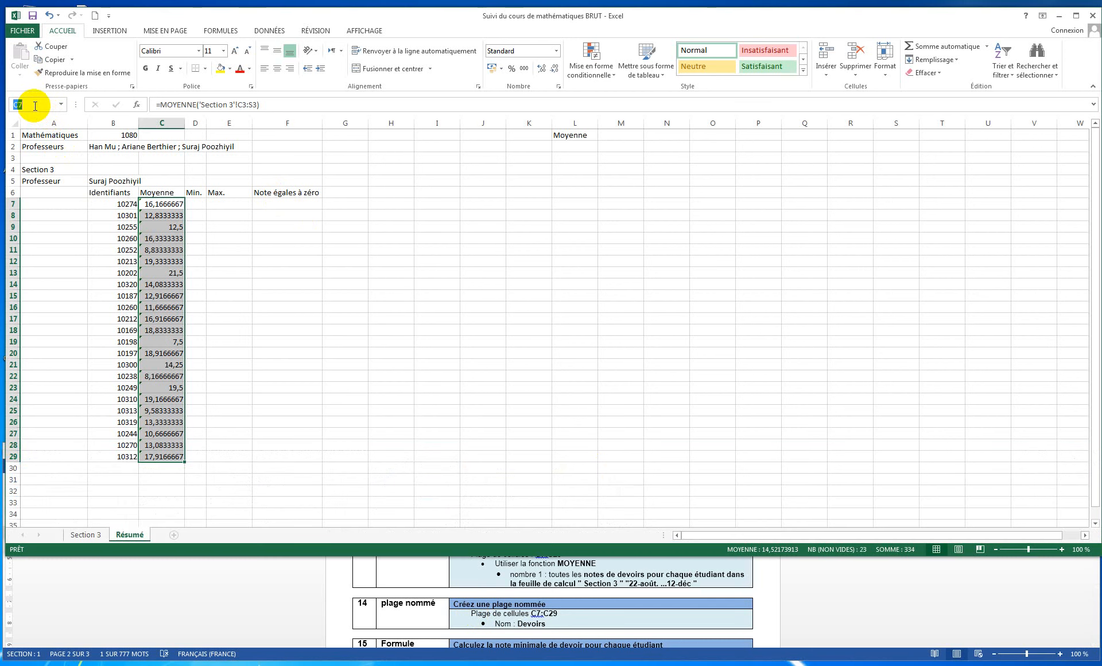
pyautogui.click(35, 106)
pyautogui.write(':C29')
pyautogui.press('Return')
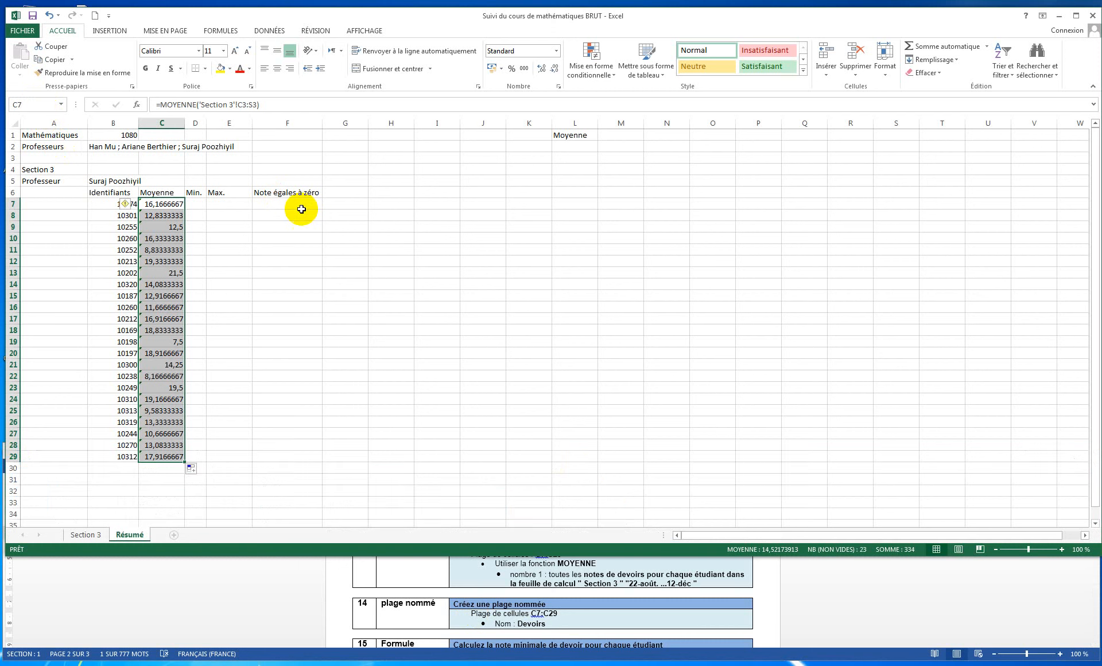
# Step: Define the name Devoirs for the range C7:C29 of the Résumé sheet and save the workbook
pyautogui.click(830, 591)
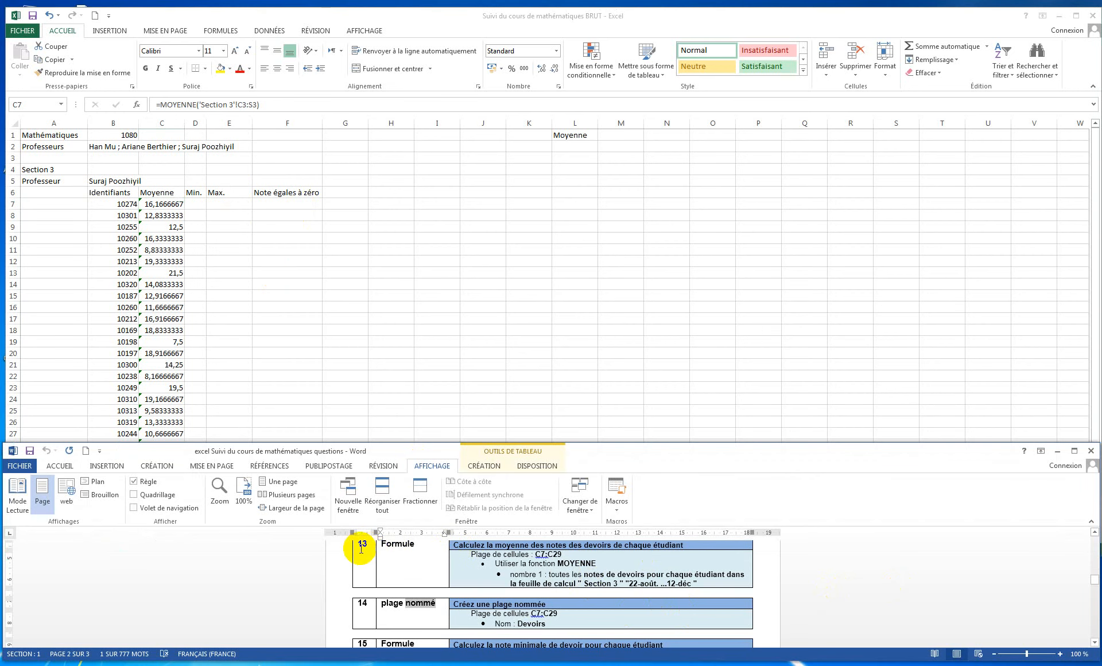
pyautogui.click(278, 16)
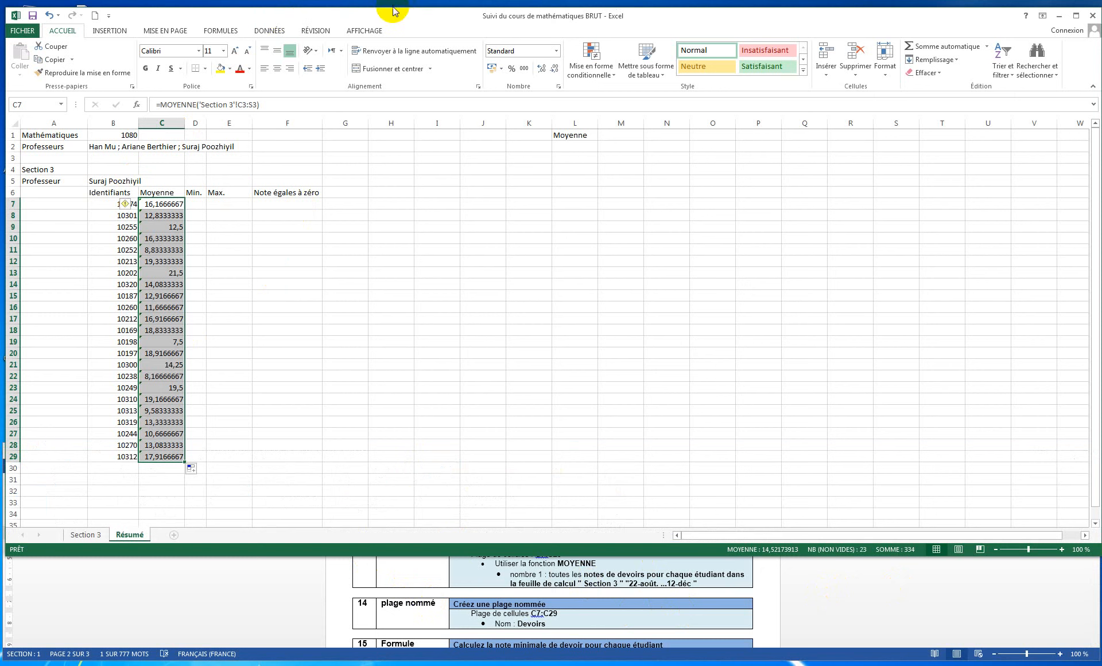
pyautogui.click(267, 30)
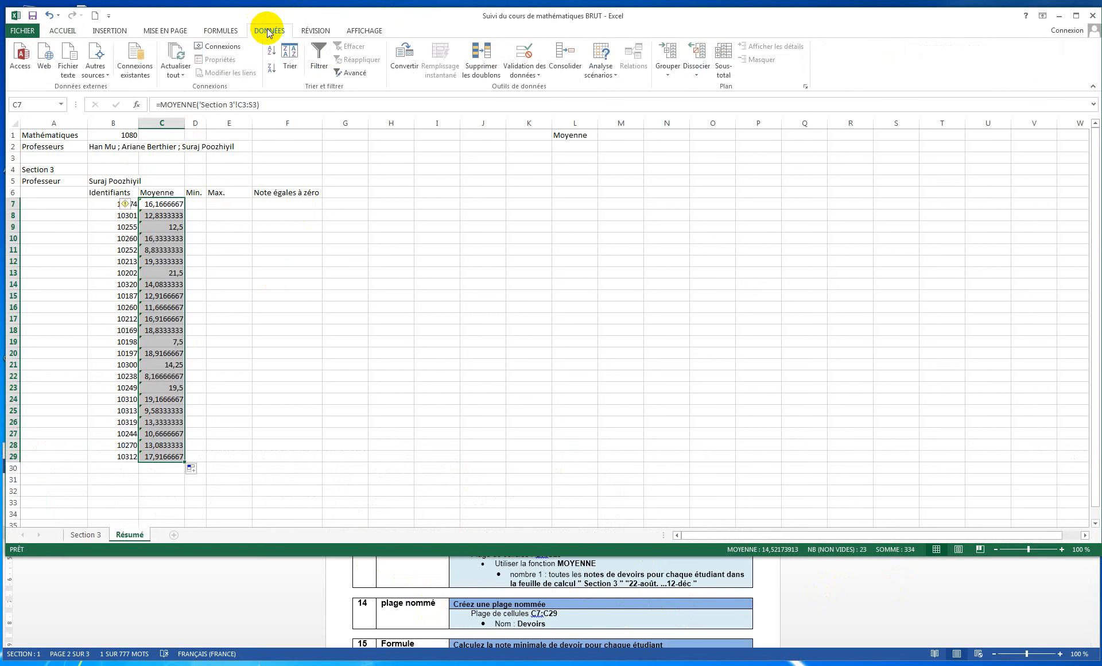
pyautogui.click(230, 33)
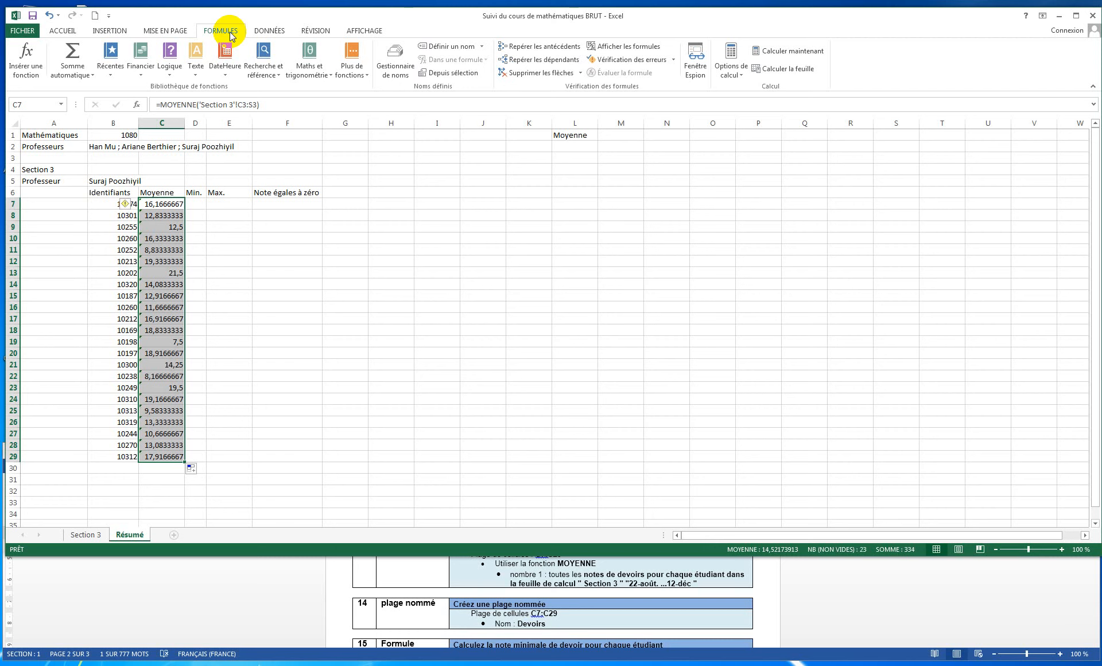
pyautogui.click(483, 47)
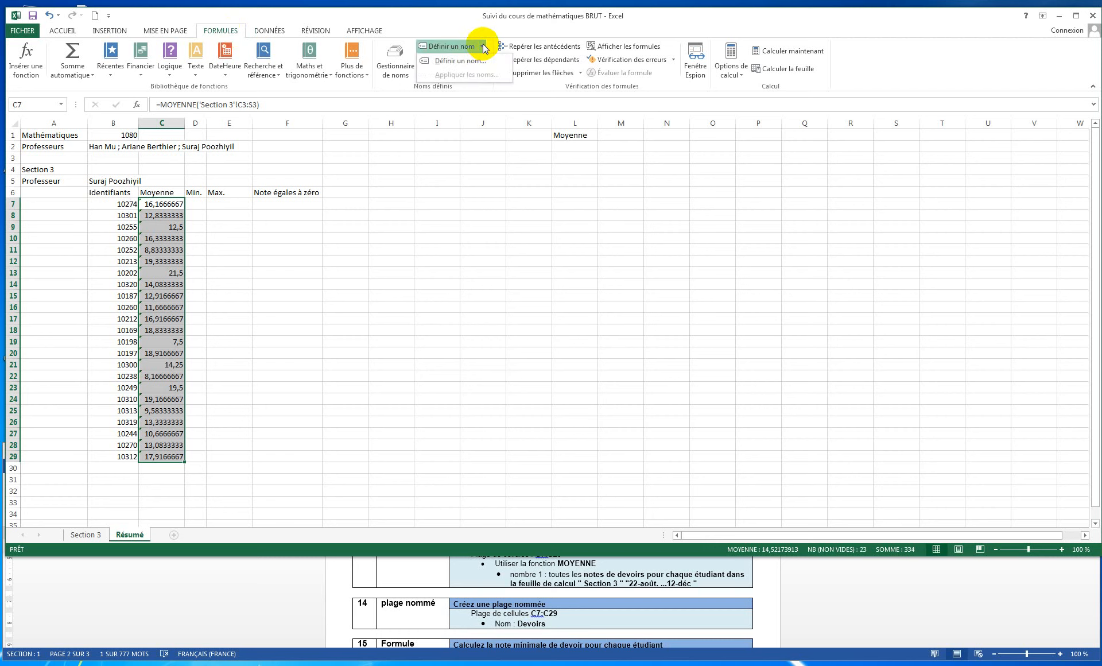
pyautogui.click(480, 61)
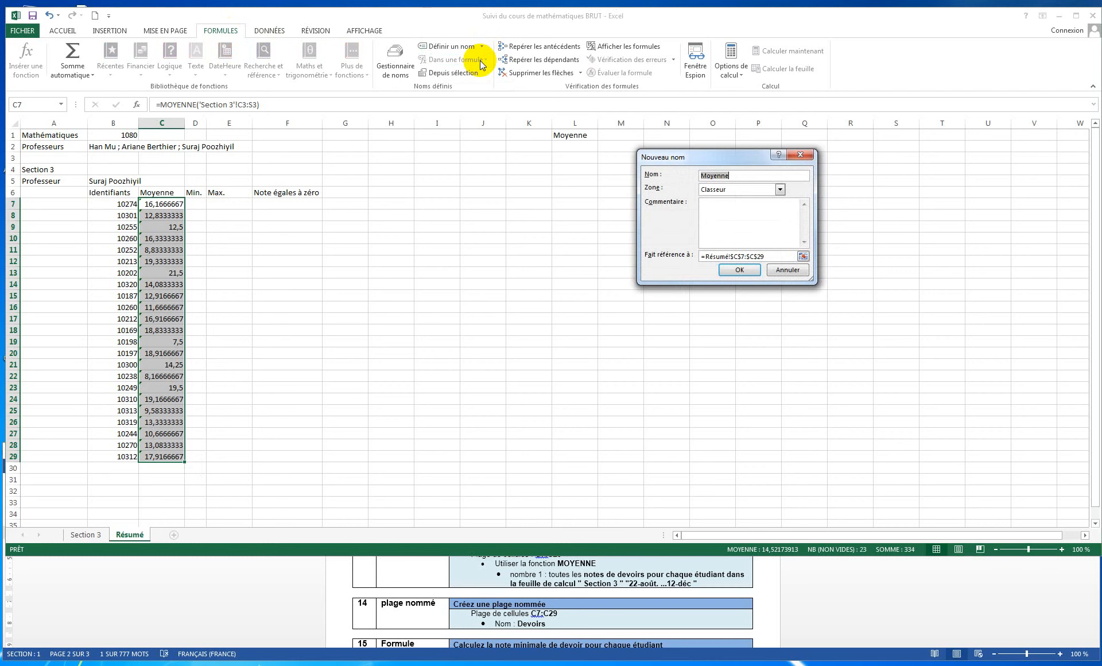
pyautogui.write('Devoirs')
pyautogui.click(738, 270)
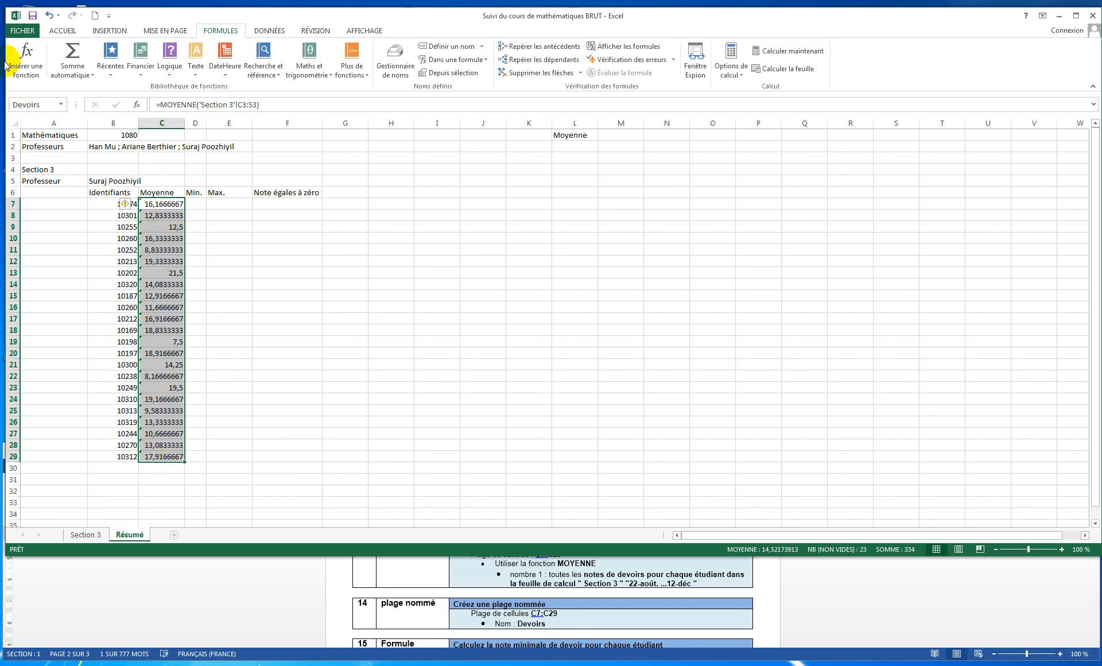
pyautogui.click(31, 18)
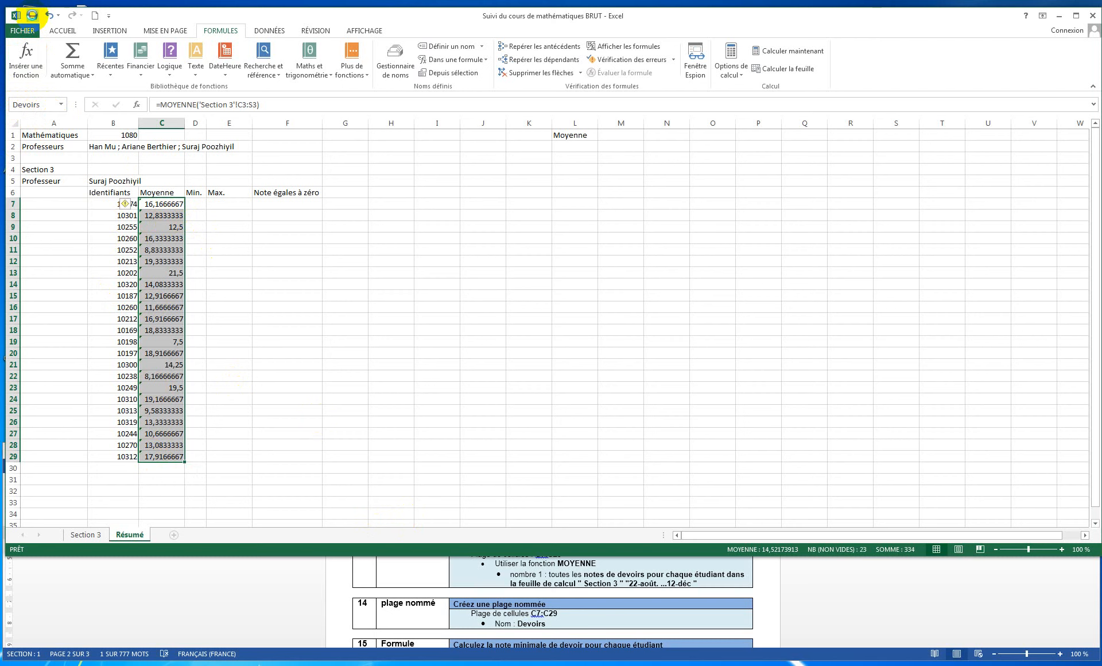
# Step: Read task 15 about the minimum homework grade in the Word instructions and return to the Excel workbook
pyautogui.doubleClick(403, 616)
pyautogui.scroll(-1, 423, 626)
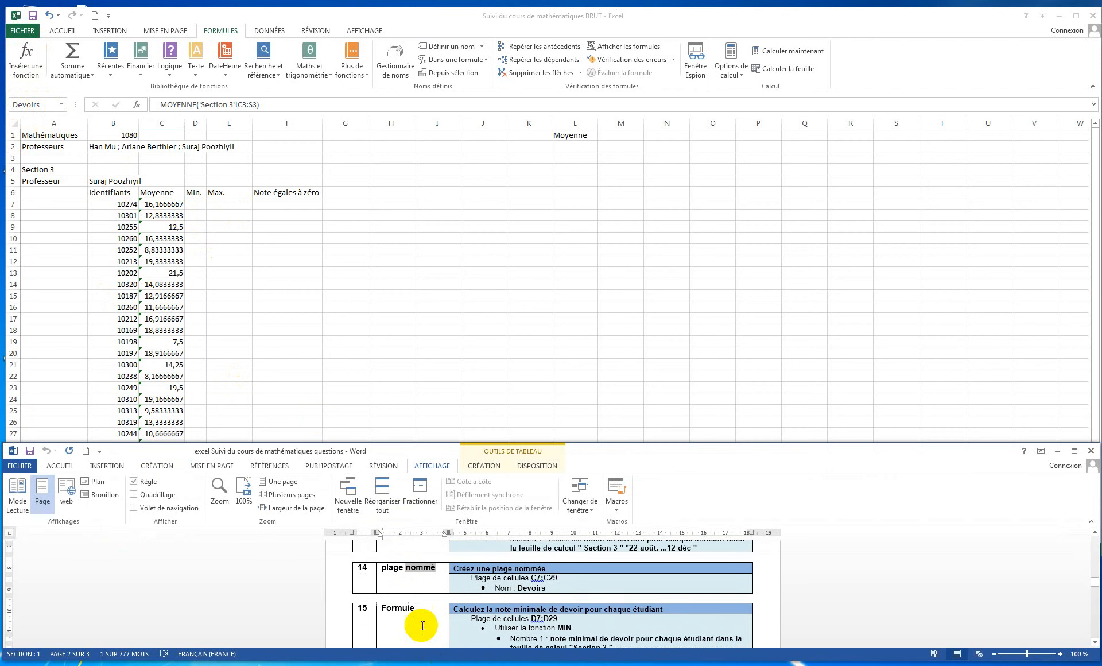
pyautogui.scroll(-1, 422, 625)
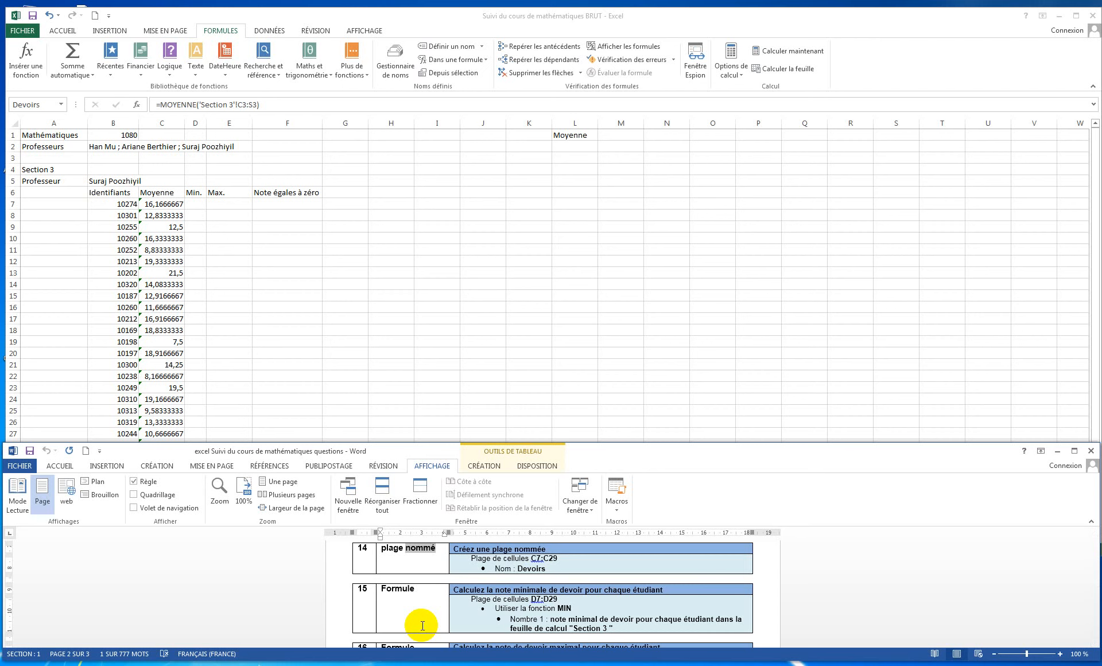
pyautogui.click(483, 394)
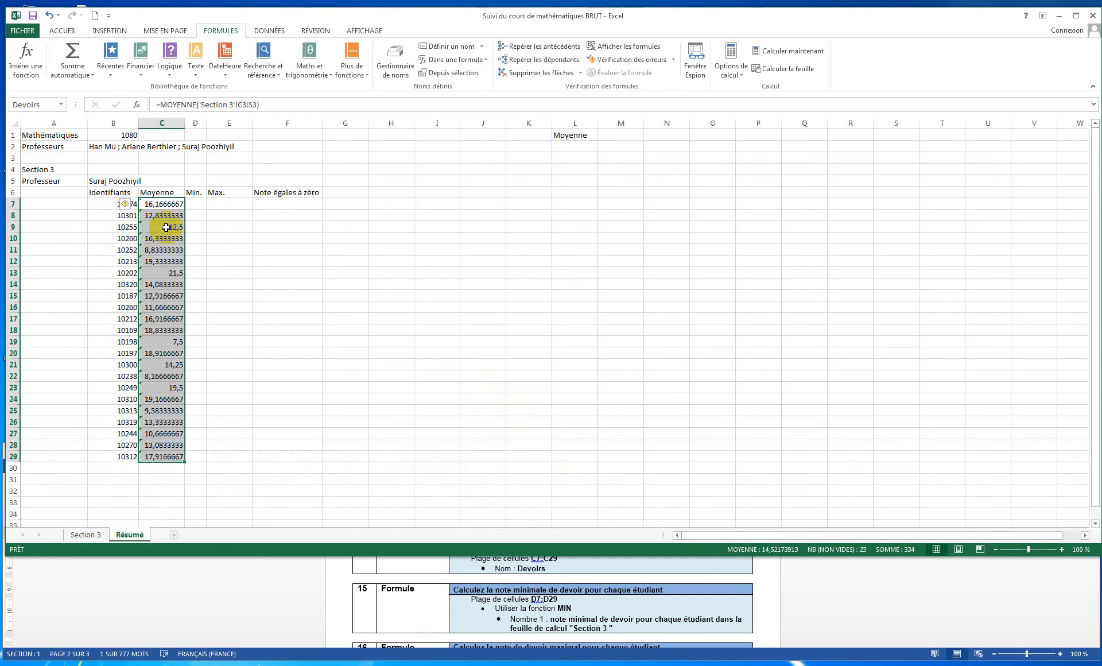
# Step: Insert the MIN function in cell D7 for the range C3:S3 of the Section 3 sheet and fill it down to D29
pyautogui.click(193, 201)
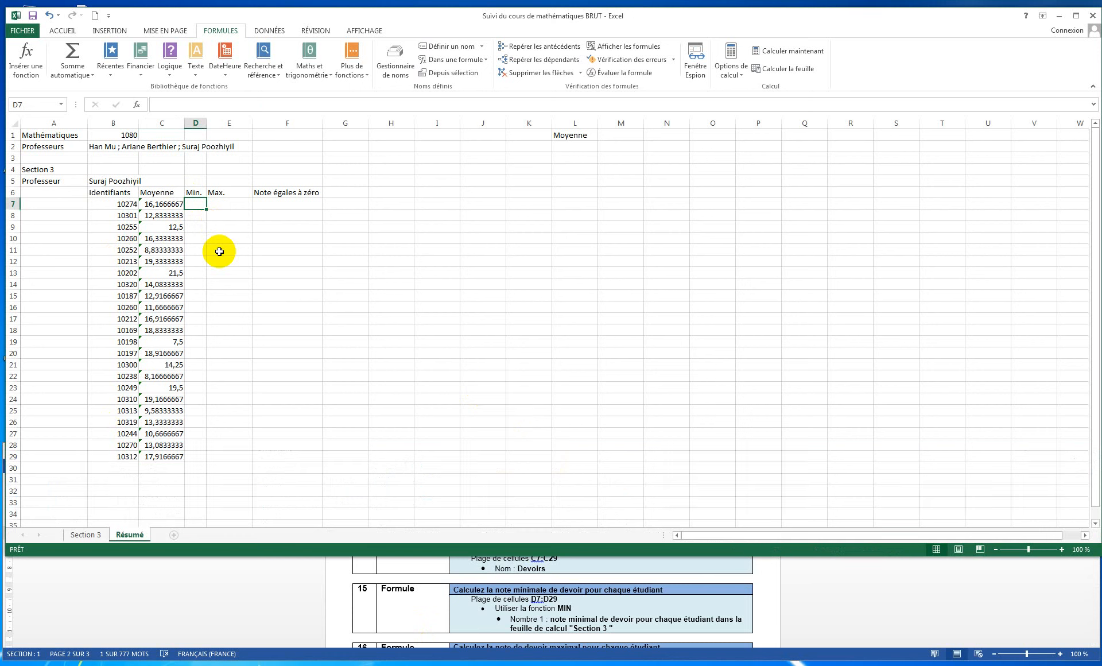
pyautogui.click(137, 105)
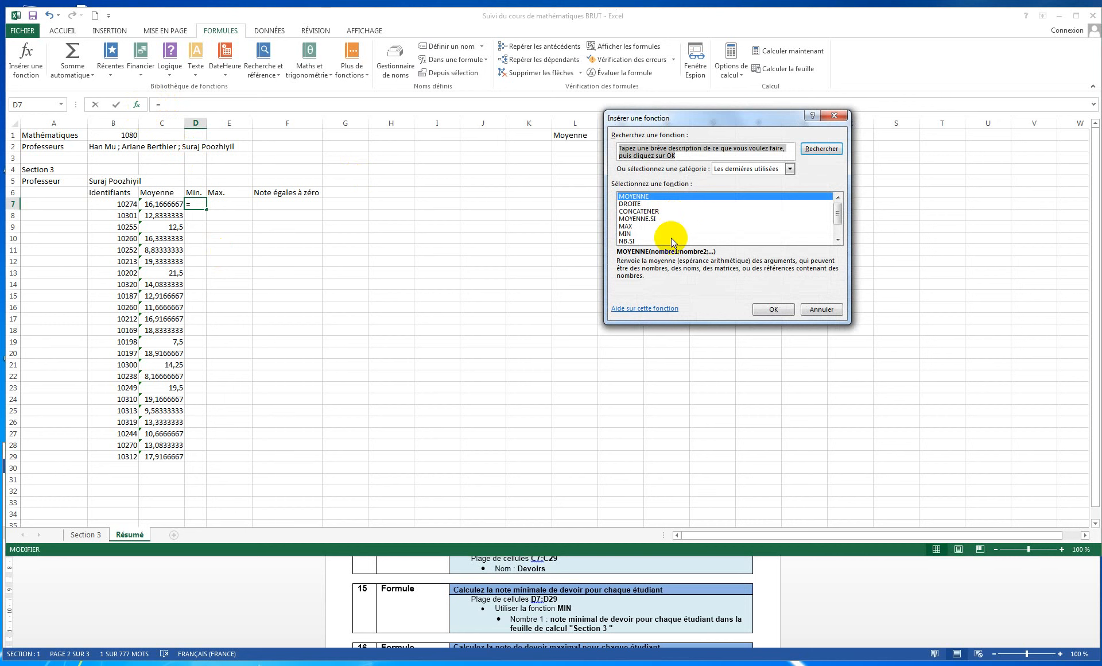
pyautogui.click(625, 234)
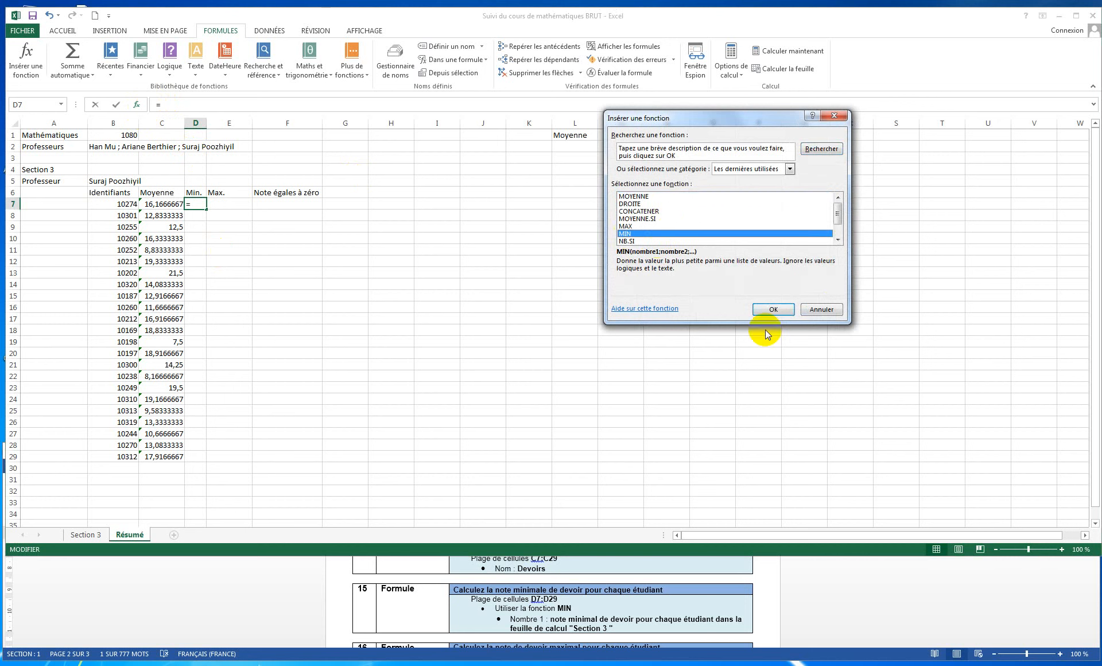
pyautogui.click(774, 310)
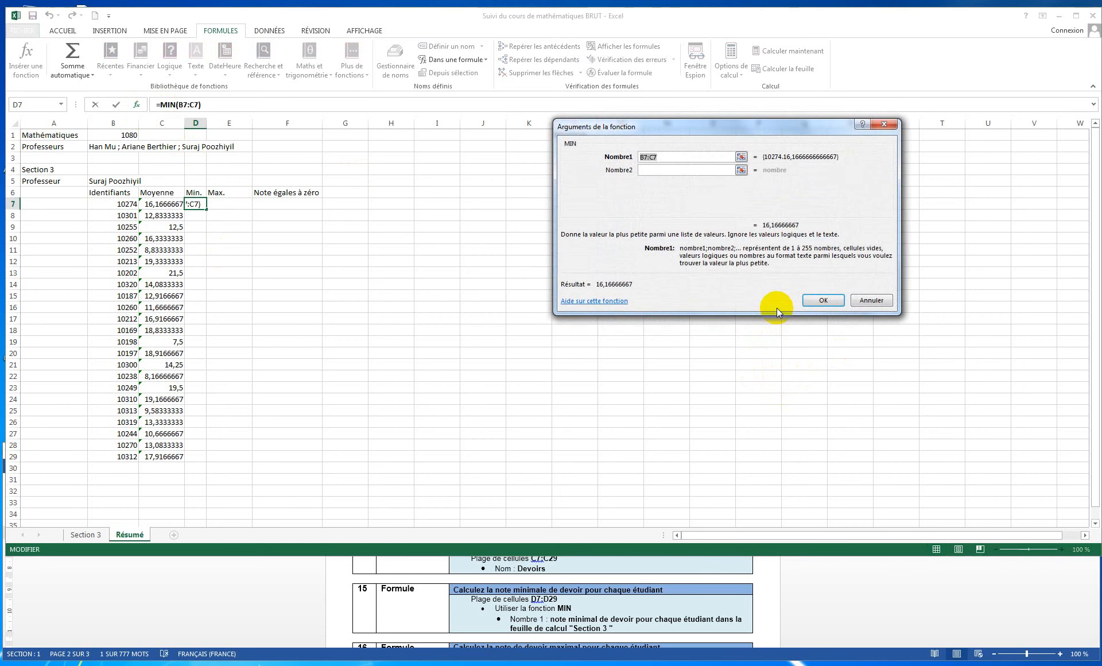
pyautogui.click(741, 156)
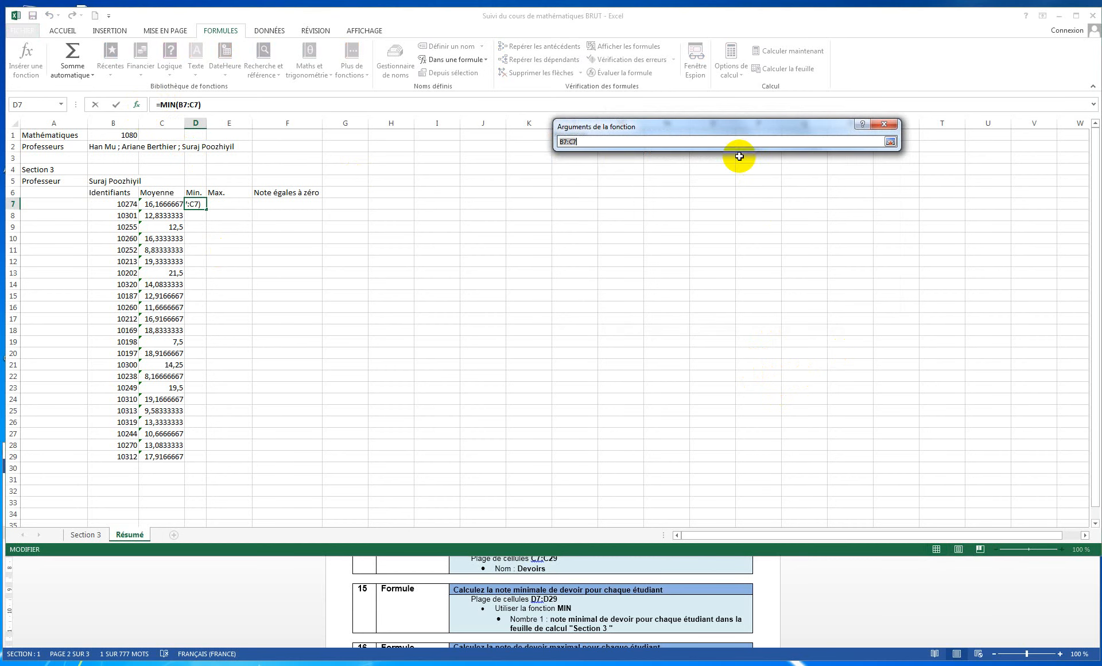
pyautogui.click(89, 536)
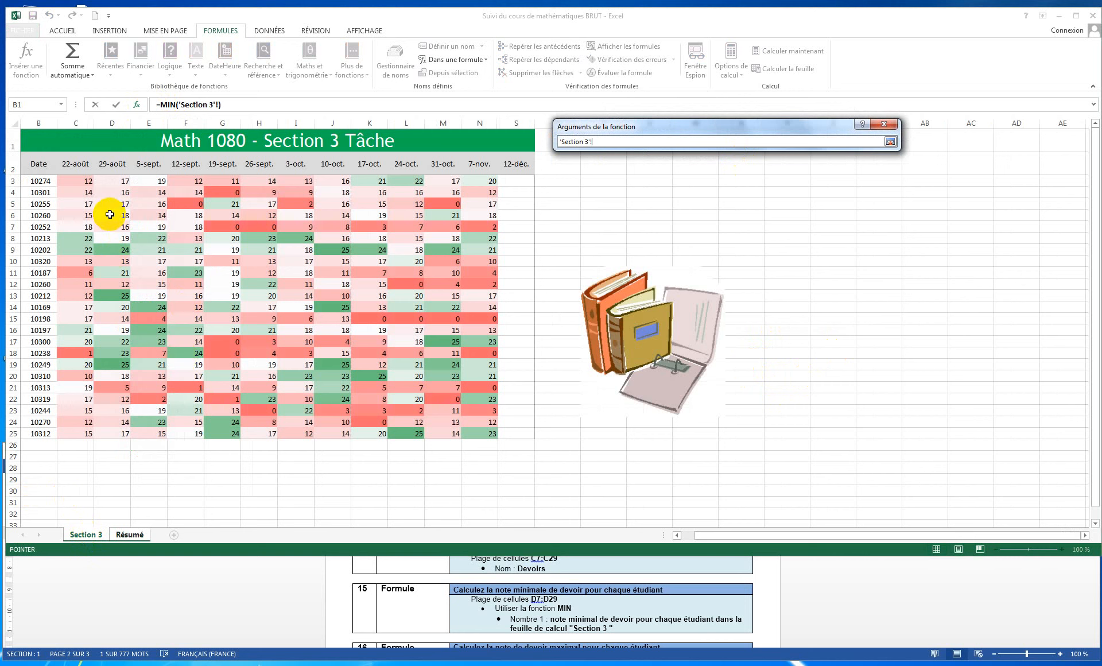
pyautogui.moveTo(86, 179); pyautogui.dragTo(512, 180)
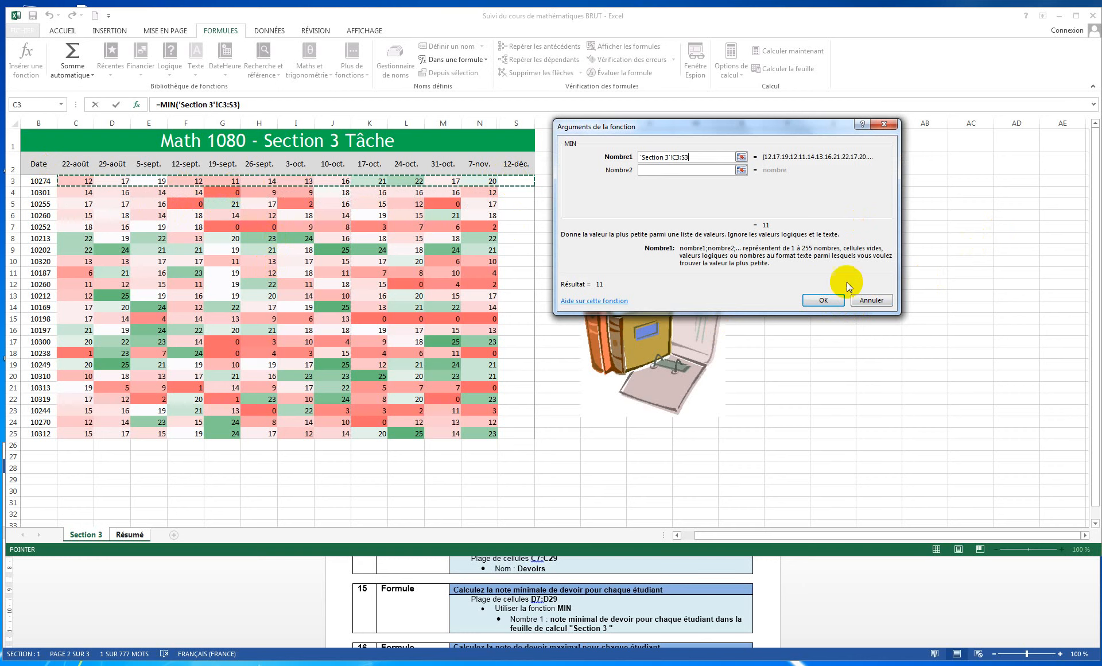
pyautogui.click(825, 300)
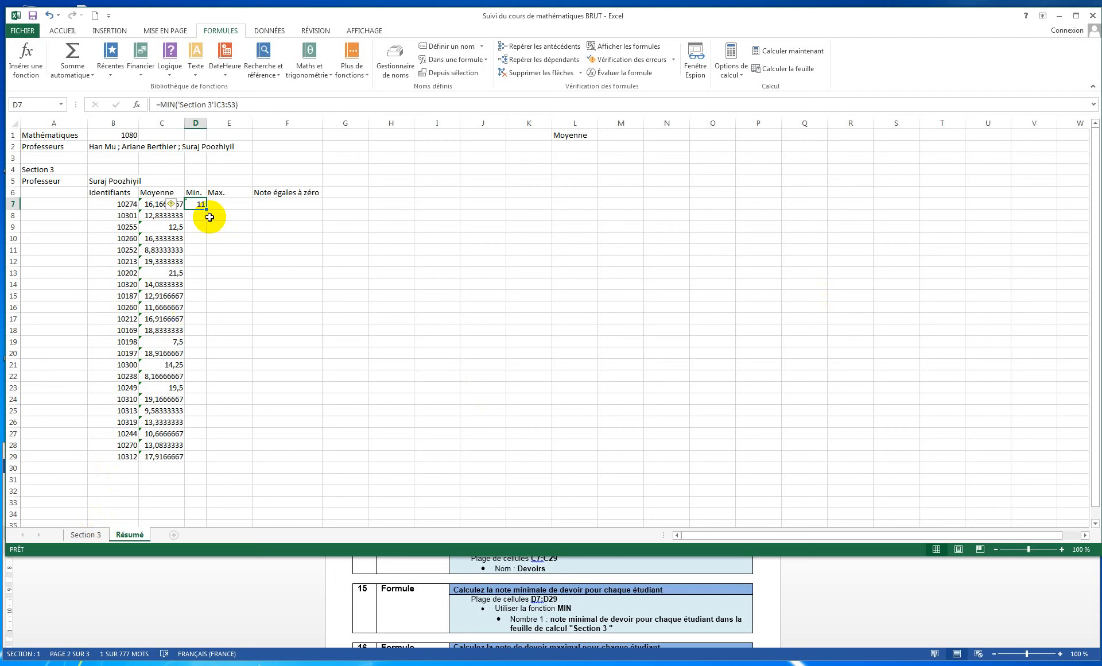
pyautogui.moveTo(207, 208); pyautogui.dragTo(200, 460)
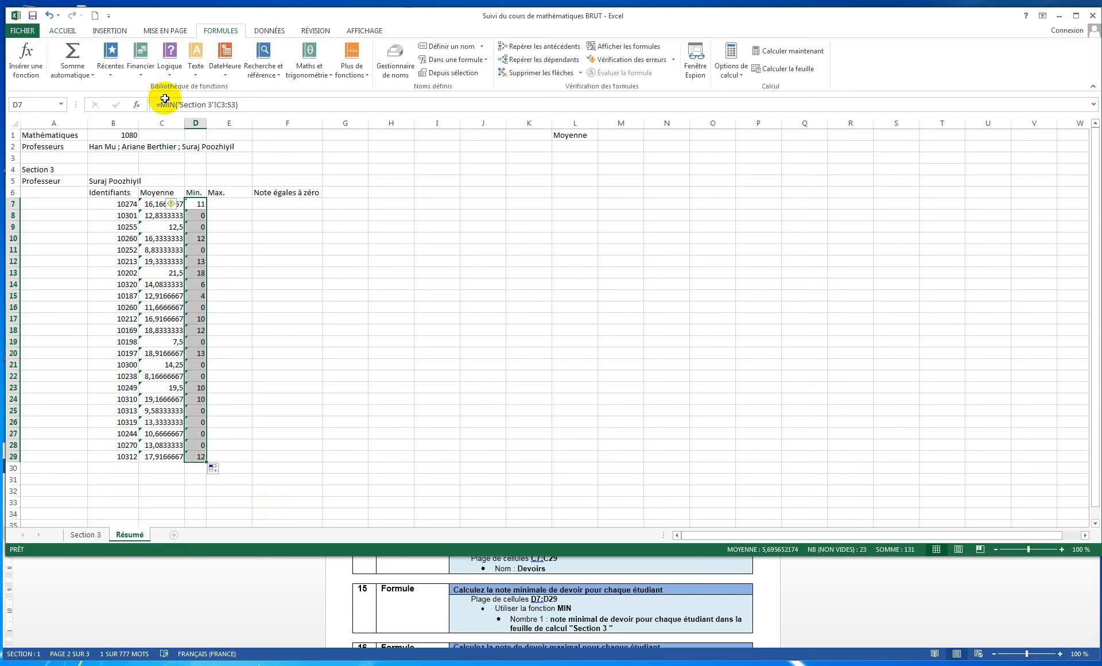
# Step: Read task 16 about the maximum homework grade in the Word instructions and return to the Excel workbook
pyautogui.click(473, 609)
pyautogui.scroll(-2, 472, 610)
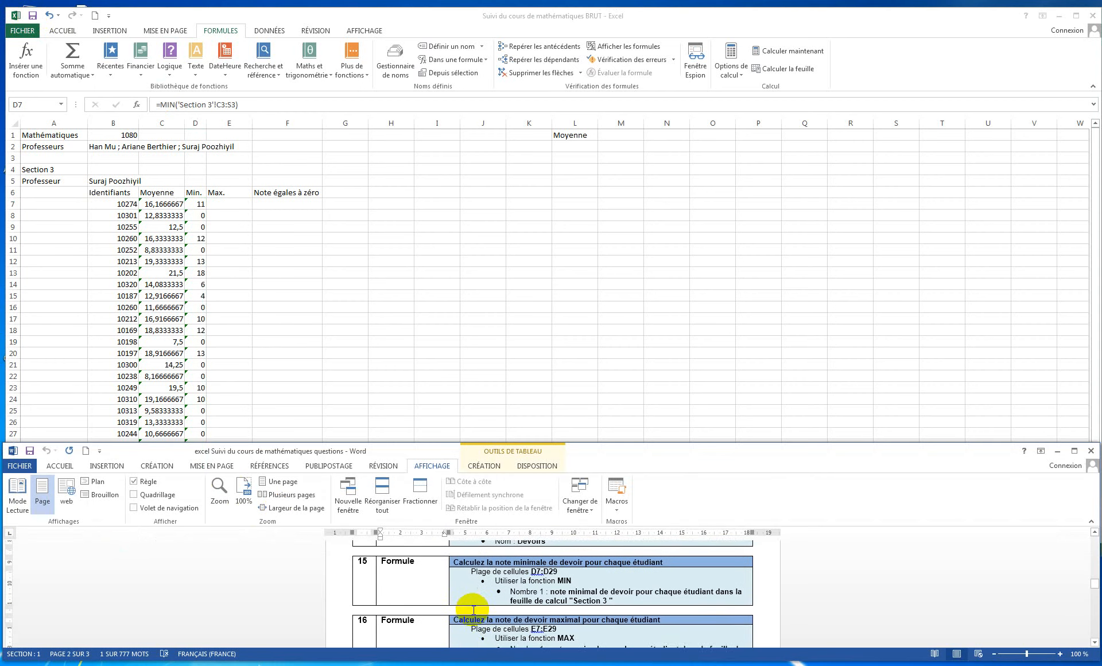
pyautogui.scroll(-1, 473, 610)
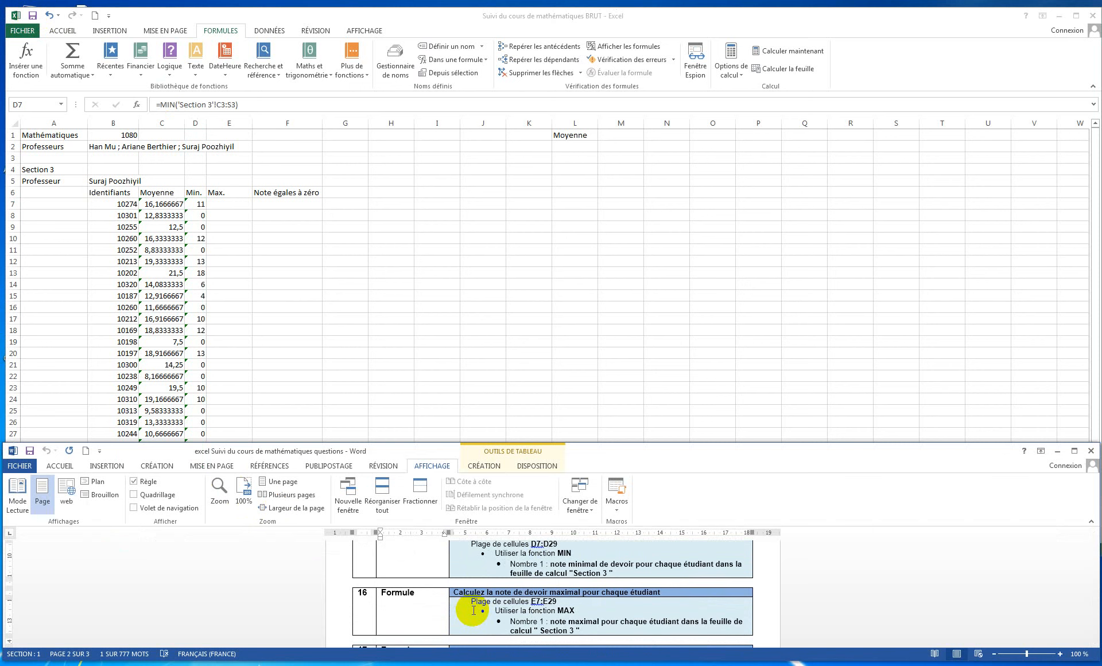
pyautogui.click(301, 16)
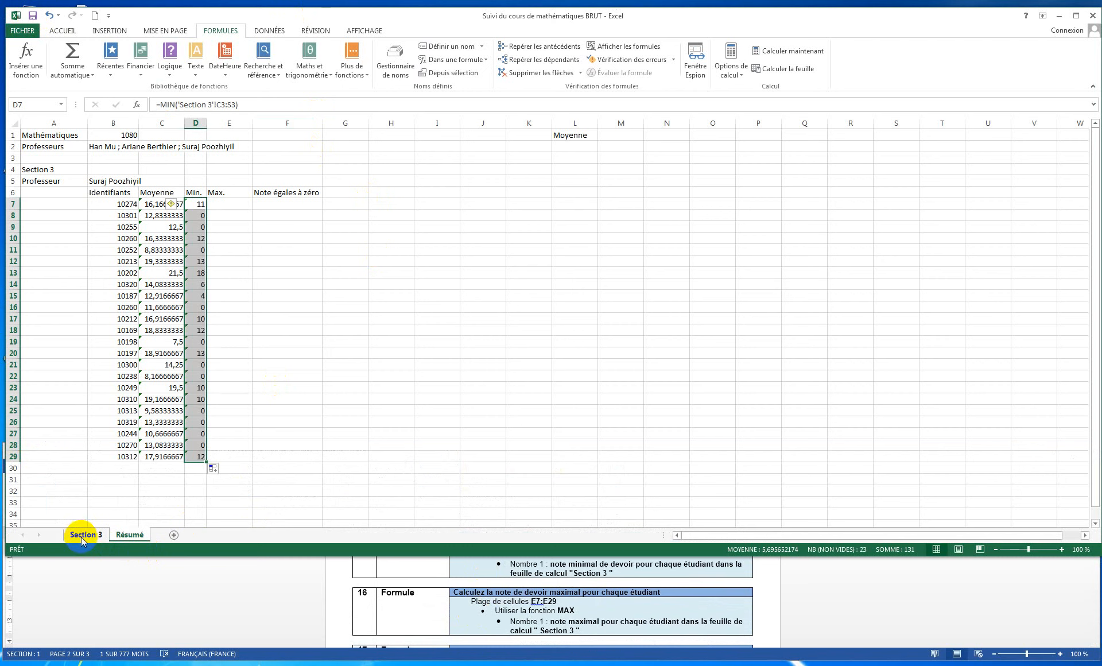
# Step: Insert the MAX function in cell E7 of the Résumé sheet for the range C3:S3 of the Section 3 sheet
pyautogui.click(236, 206)
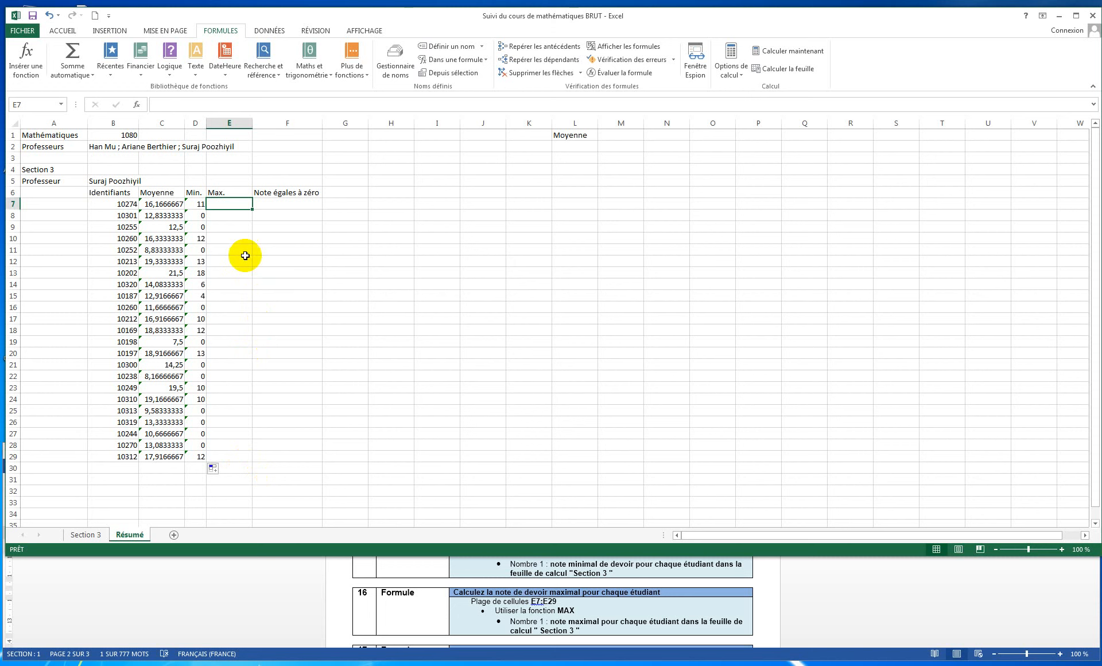
pyautogui.click(138, 105)
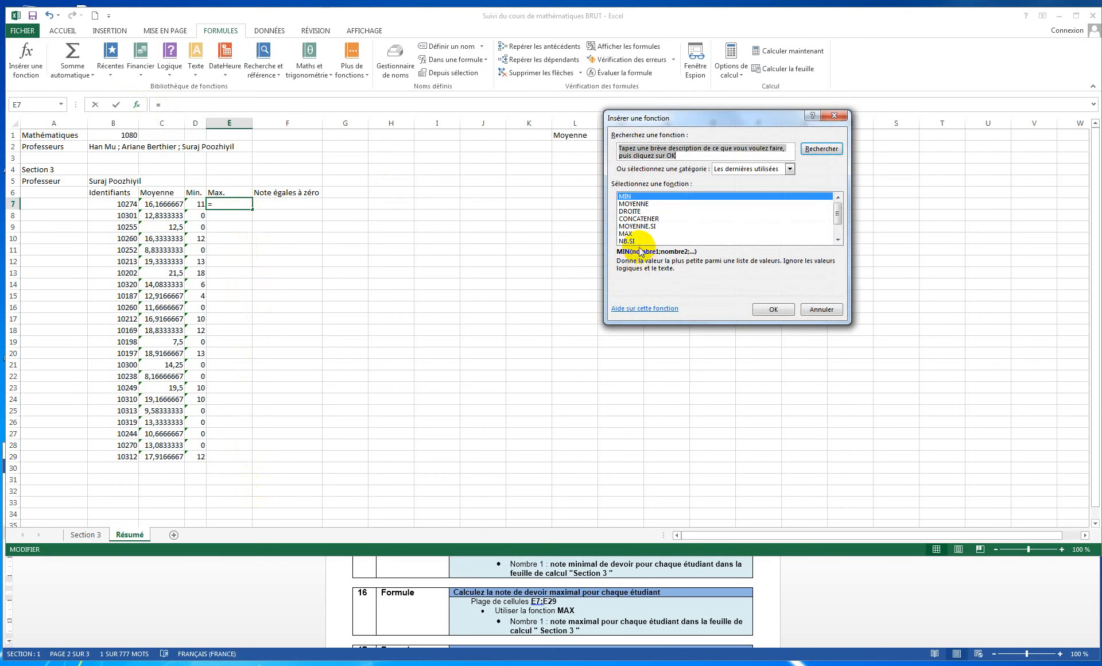
pyautogui.click(629, 233)
pyautogui.click(772, 308)
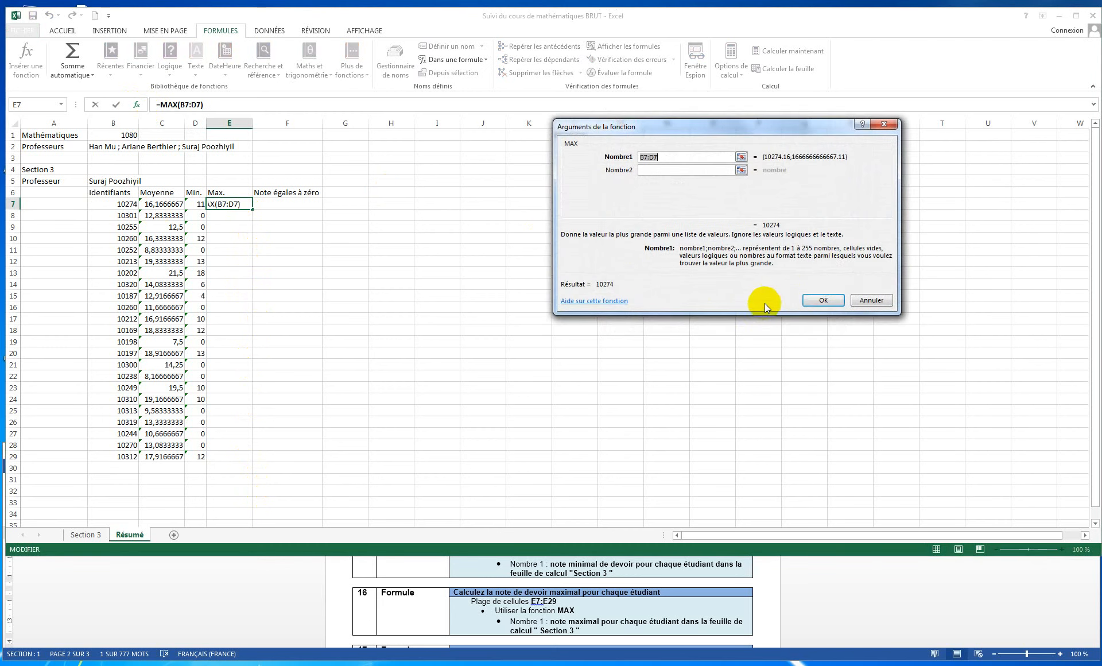
pyautogui.click(741, 156)
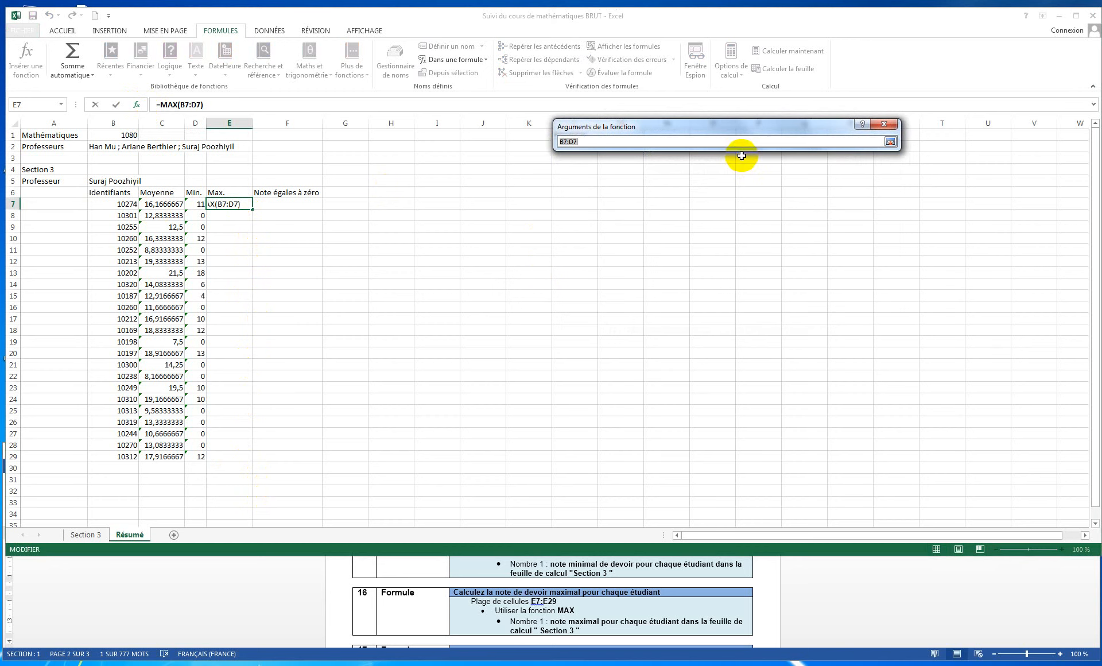
pyautogui.click(85, 534)
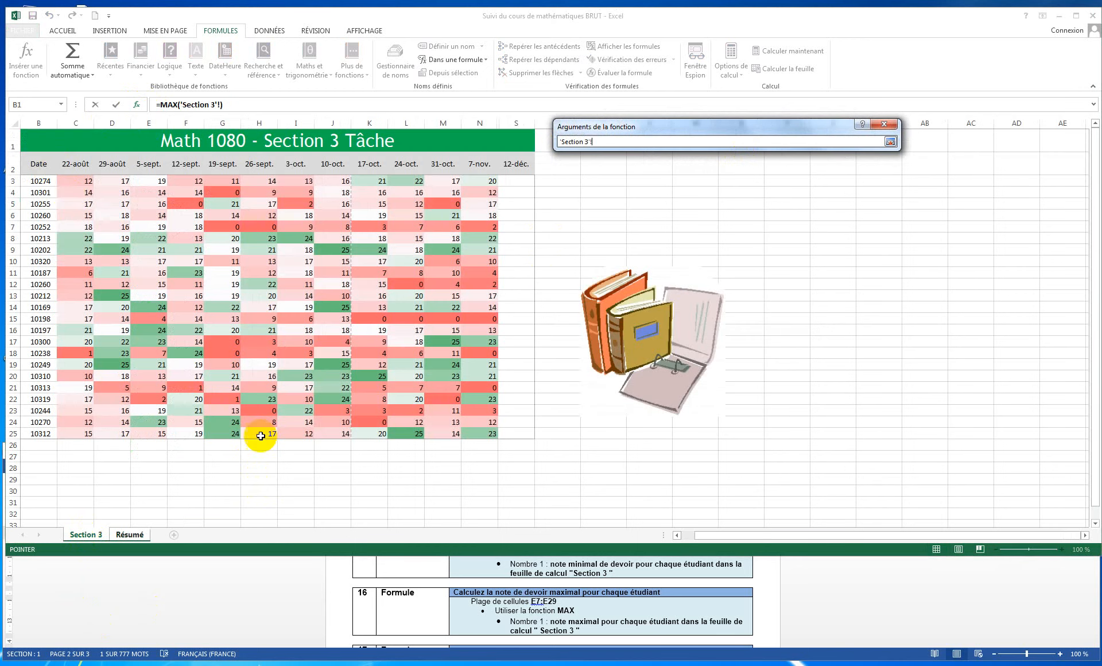
pyautogui.moveTo(75, 180); pyautogui.dragTo(514, 182)
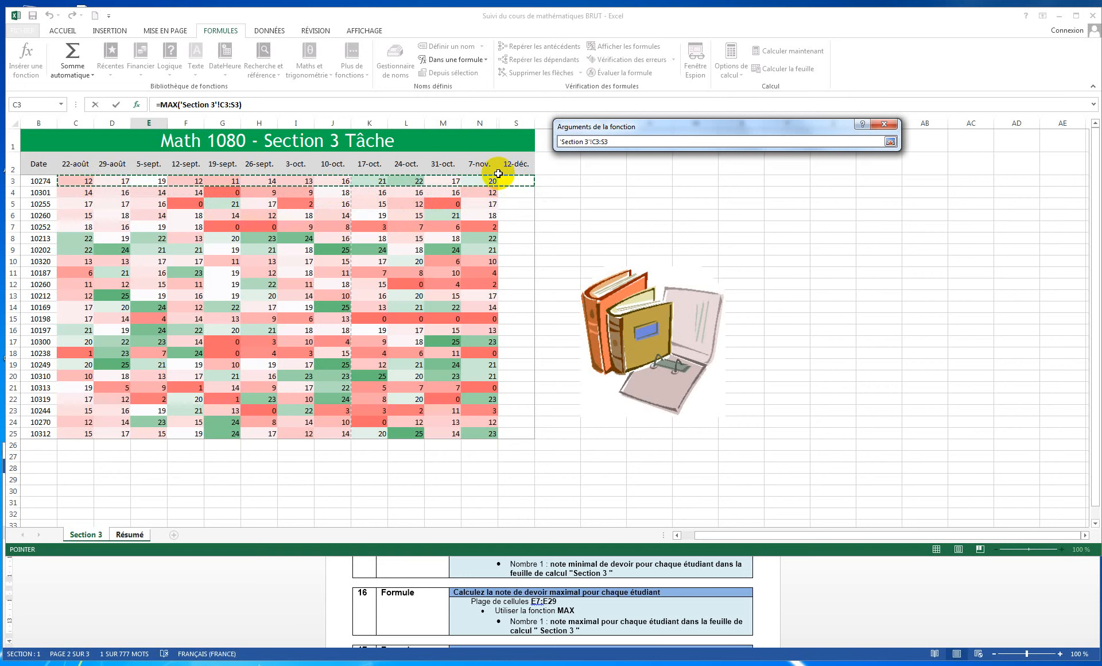
pyautogui.press('Return')
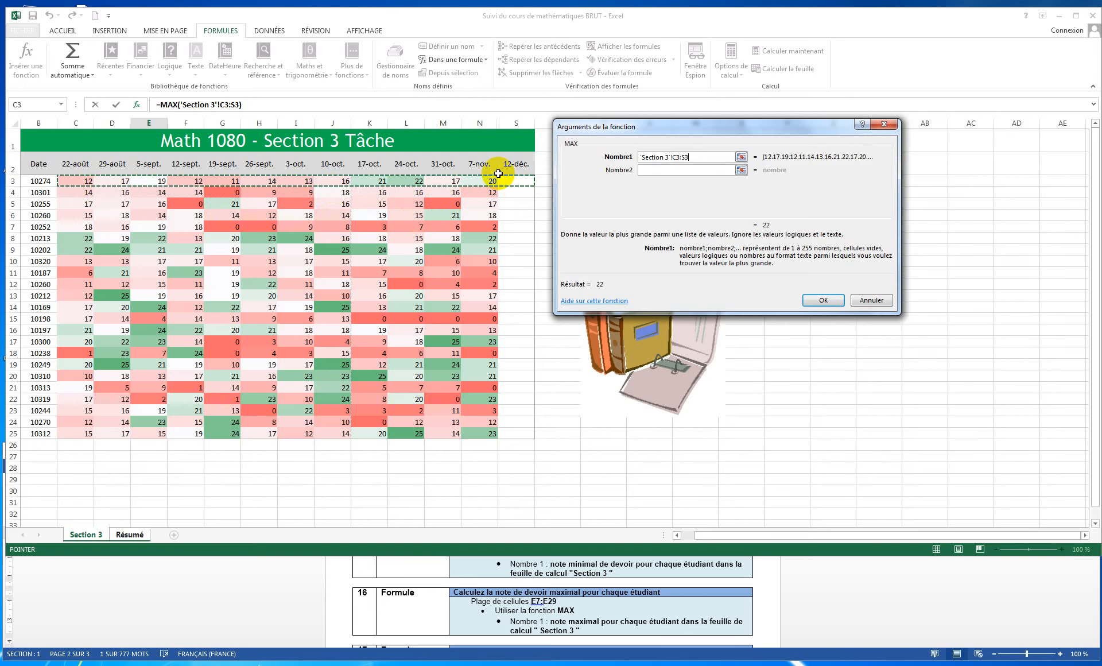
pyautogui.click(823, 299)
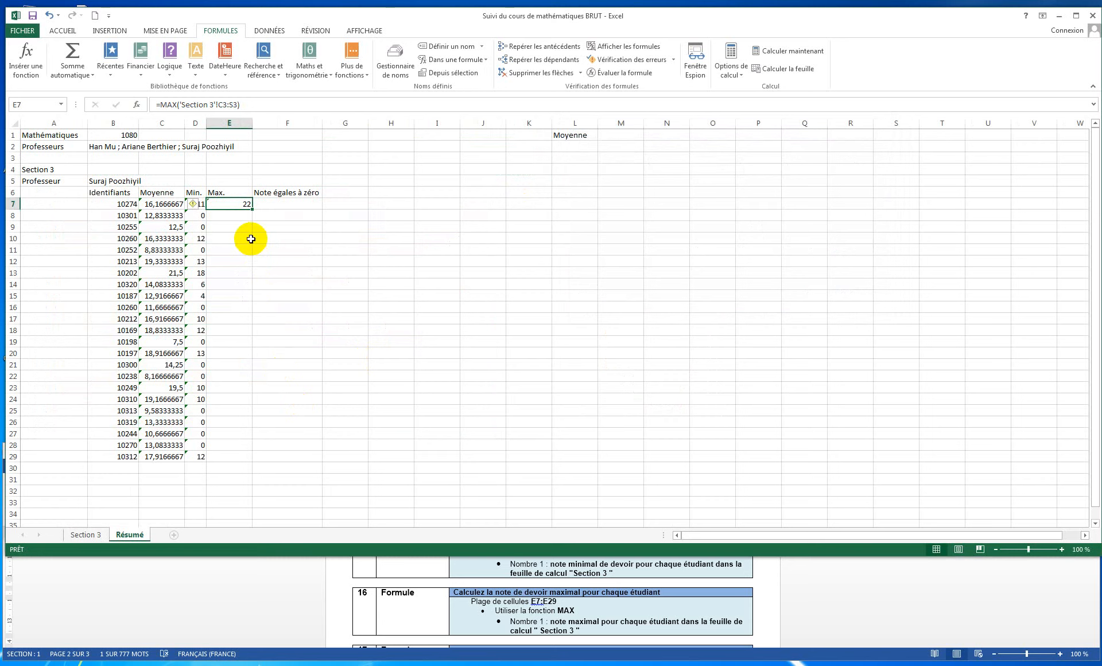
# Step: Check the first student's grades on the Section 3 sheet and fill the MAX formula from E7 down to E29 on Résumé
pyautogui.click(86, 534)
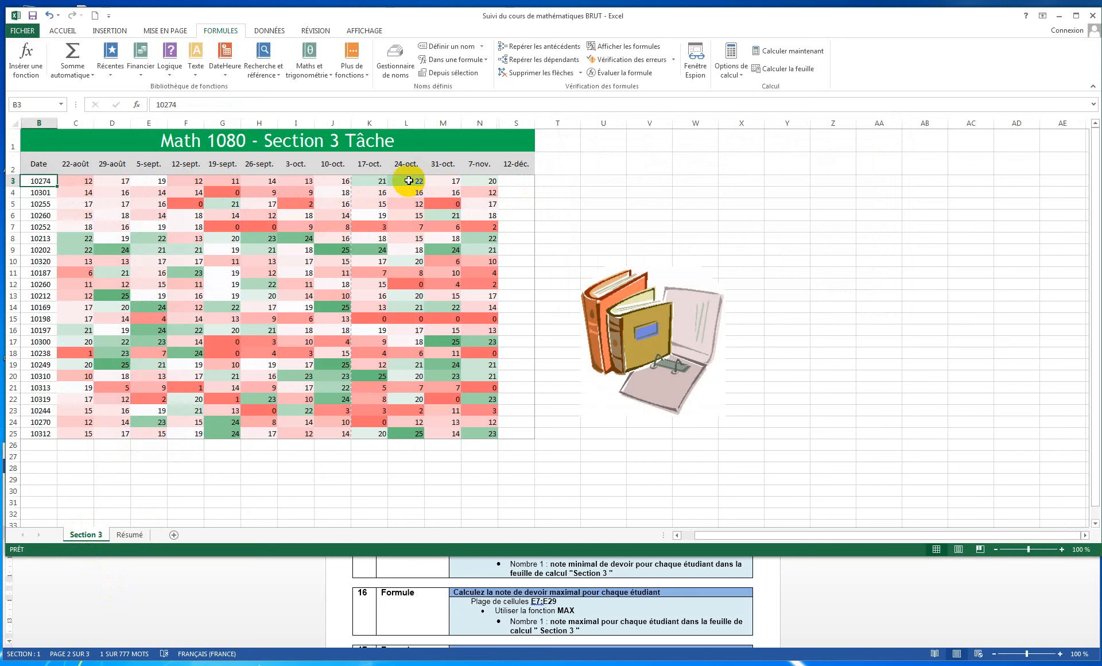
pyautogui.click(140, 535)
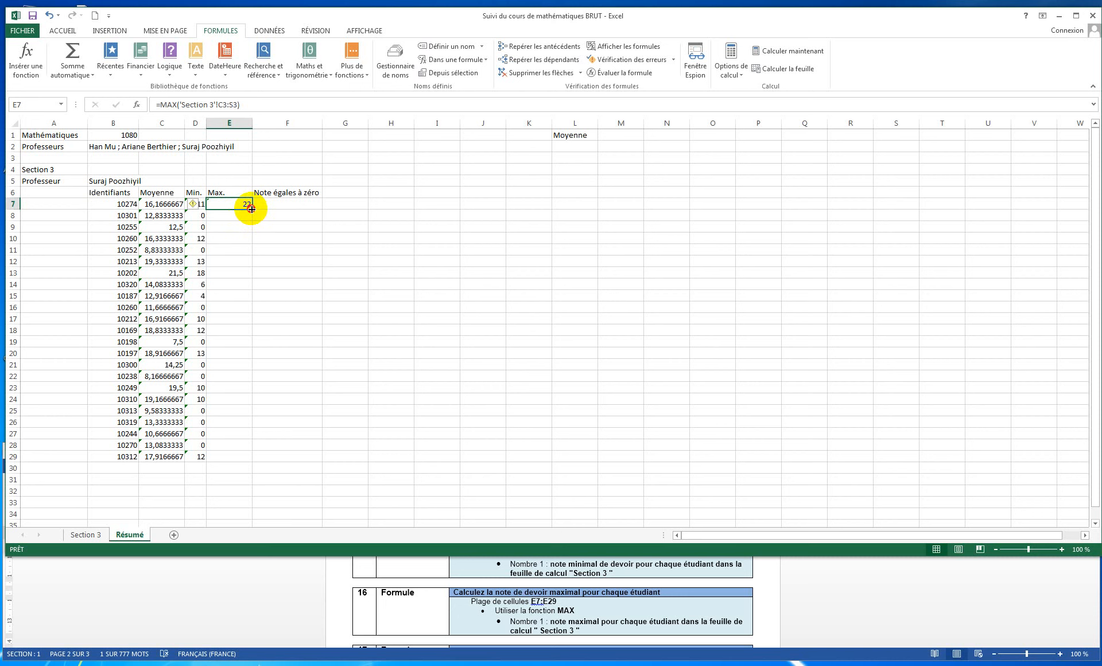
pyautogui.moveTo(251, 209); pyautogui.dragTo(253, 462)
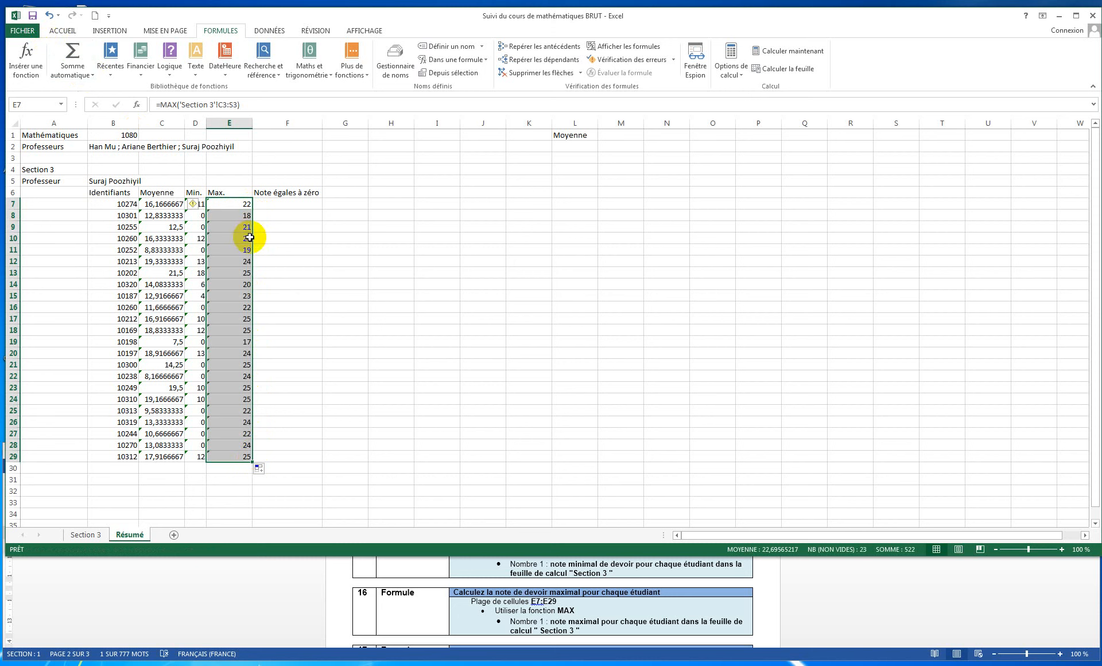
# Step: Compare the second student's maximum grade in E8 of Résumé with that student's grades on the Section 3 sheet
pyautogui.moveTo(121, 217); pyautogui.dragTo(122, 225)
pyautogui.click(121, 218)
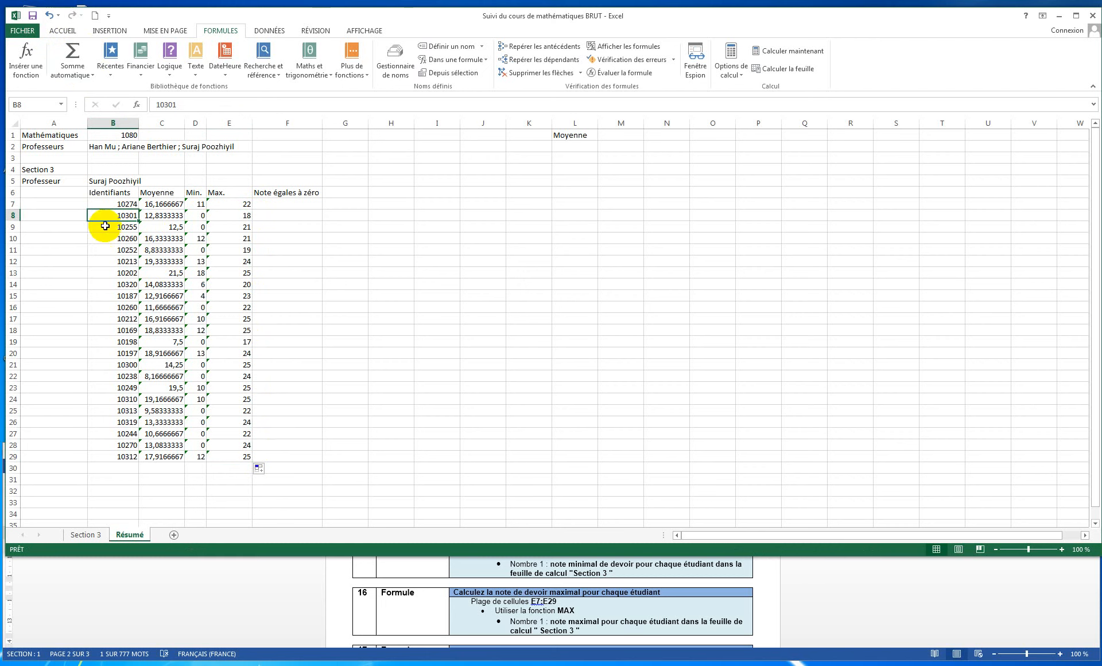
pyautogui.click(246, 215)
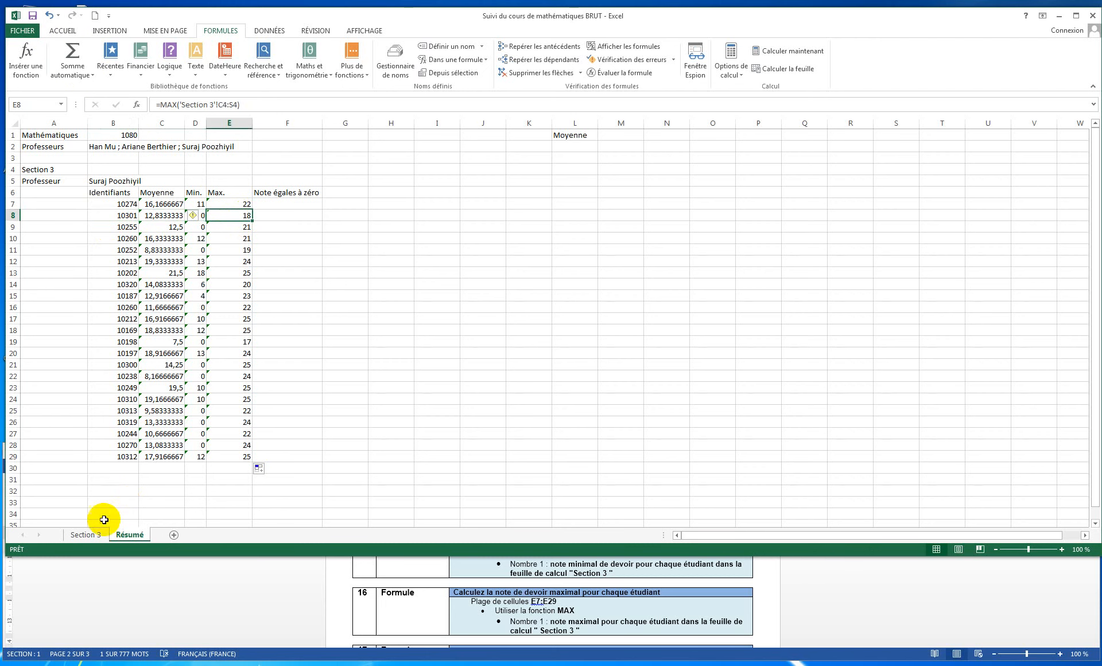
pyautogui.click(86, 535)
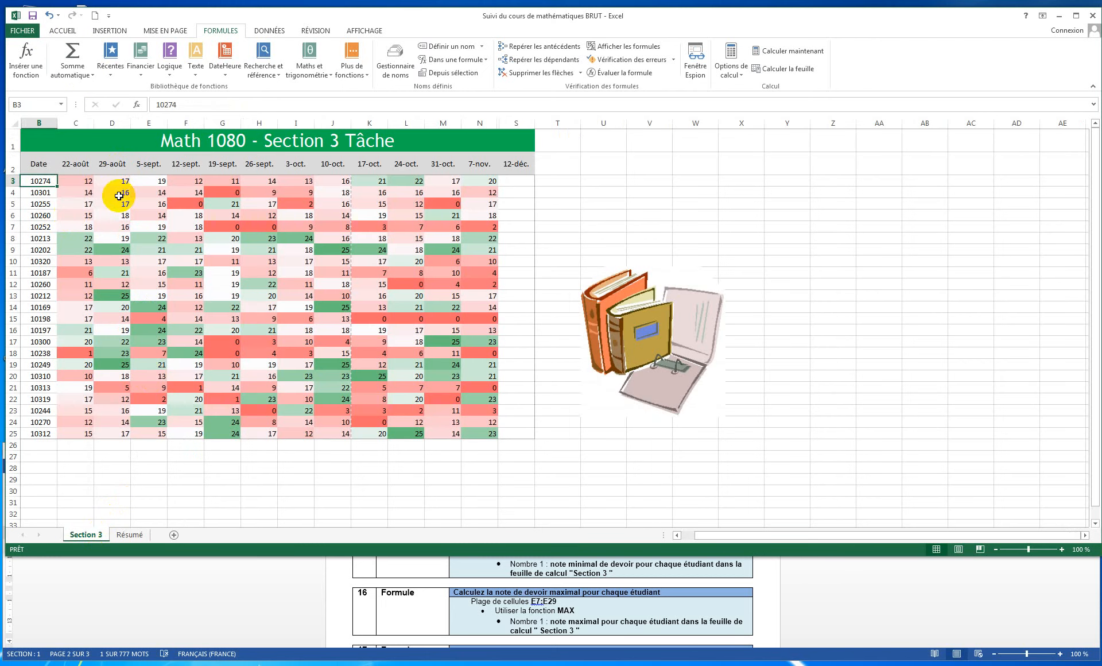
pyautogui.click(88, 192)
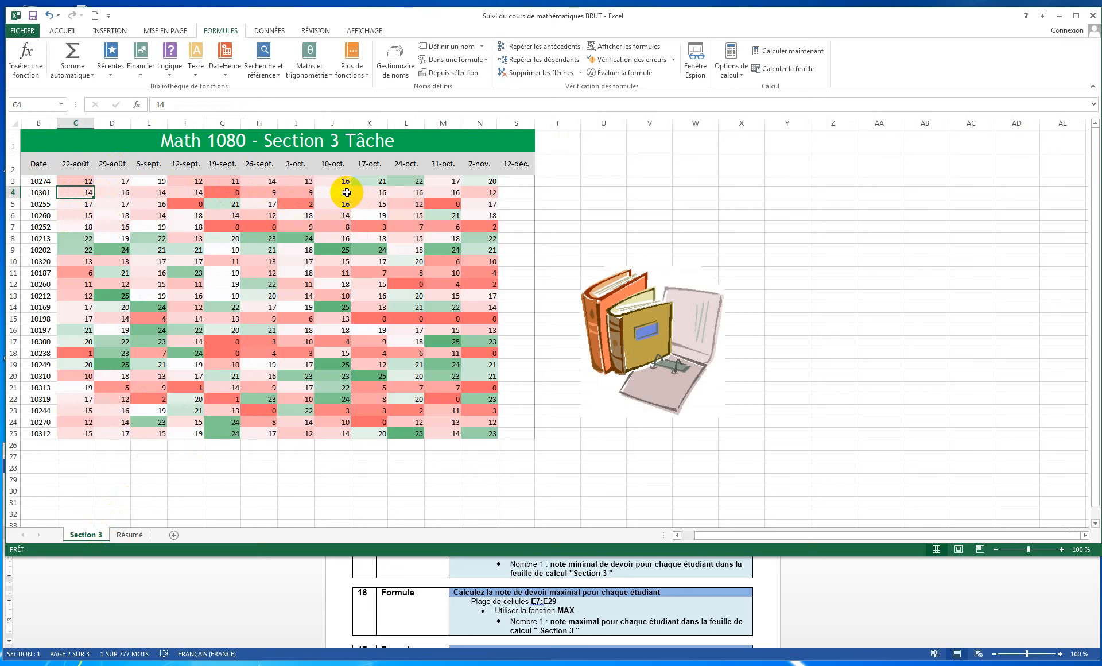
pyautogui.click(129, 535)
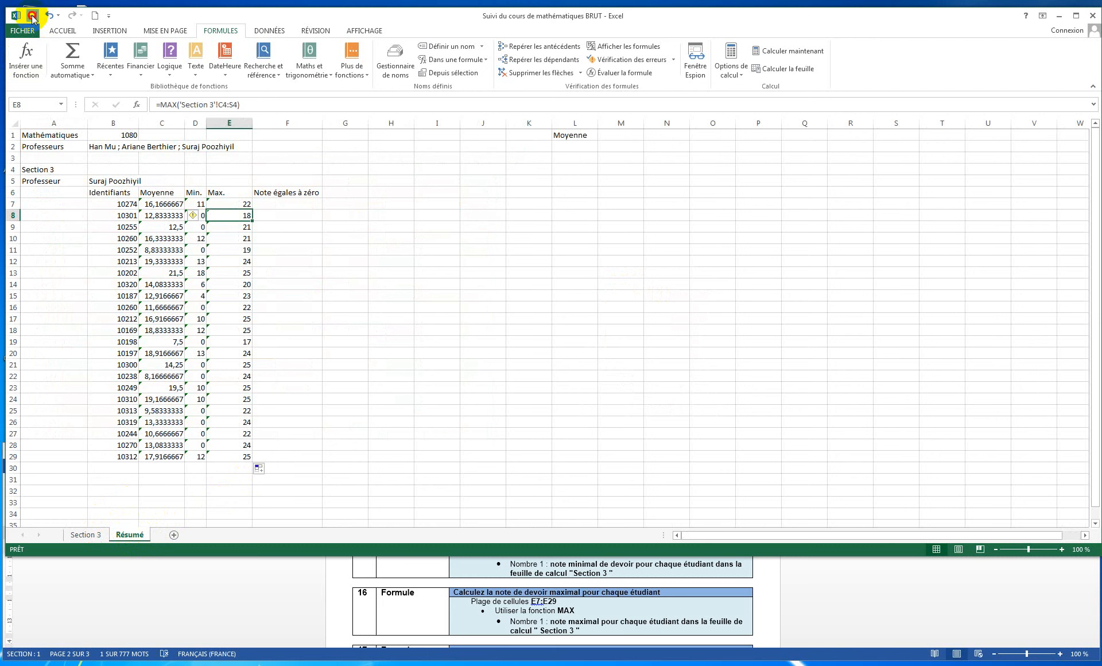
# Step: Read task 17 about counting homework grades equal to 0 in the Word instructions and return to the Excel workbook
pyautogui.click(468, 616)
pyautogui.scroll(-1, 468, 617)
pyautogui.scroll(-1, 468, 617)
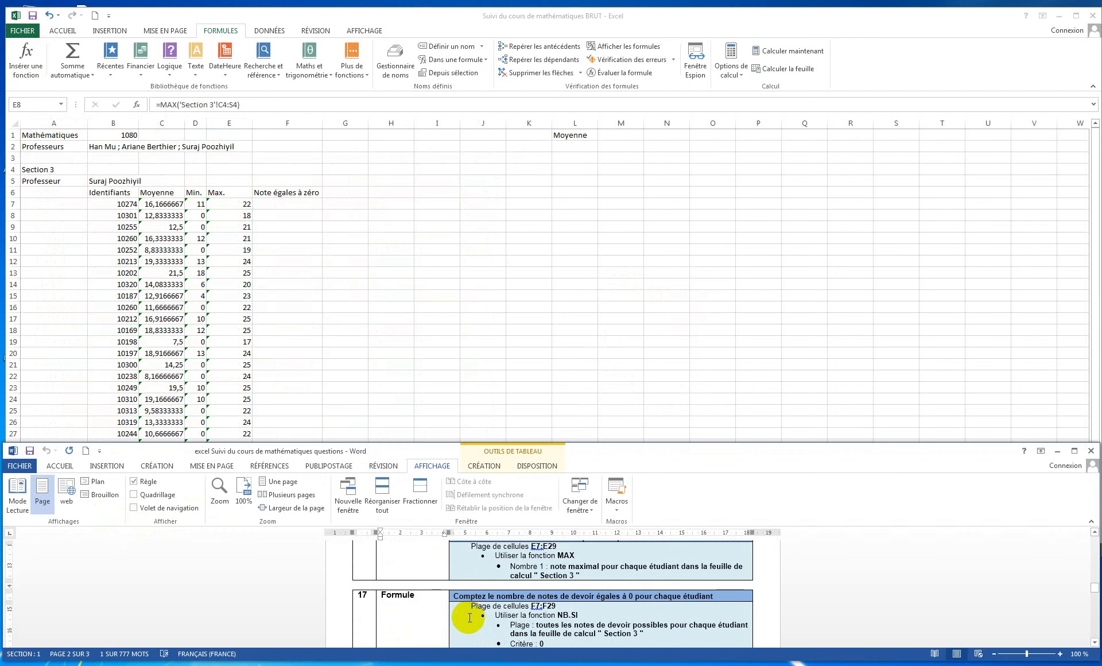
pyautogui.scroll(-1, 469, 618)
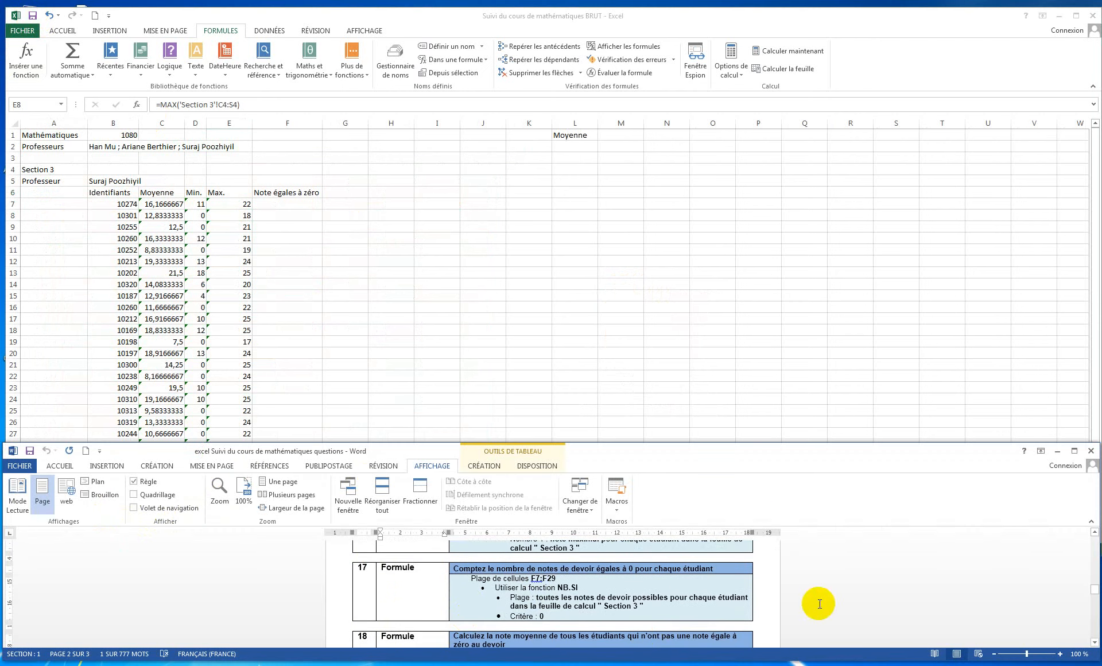
pyautogui.click(751, 311)
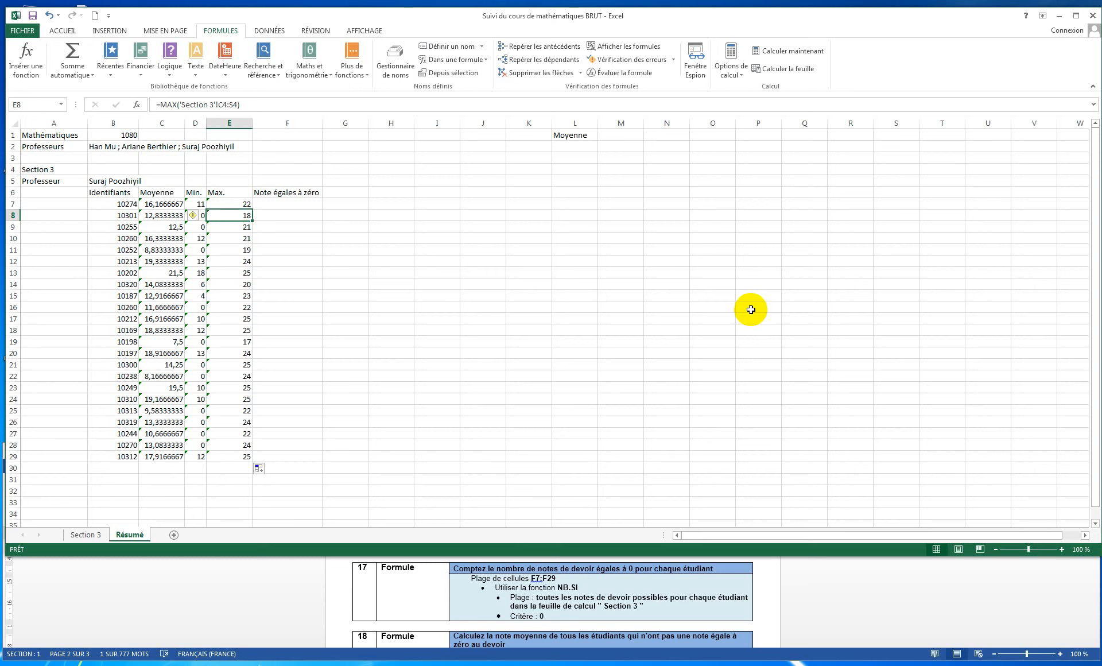
# Step: Review the target range F7:F29 on Résumé and look over the students' grades on the Section 3 sheet
pyautogui.click(267, 202)
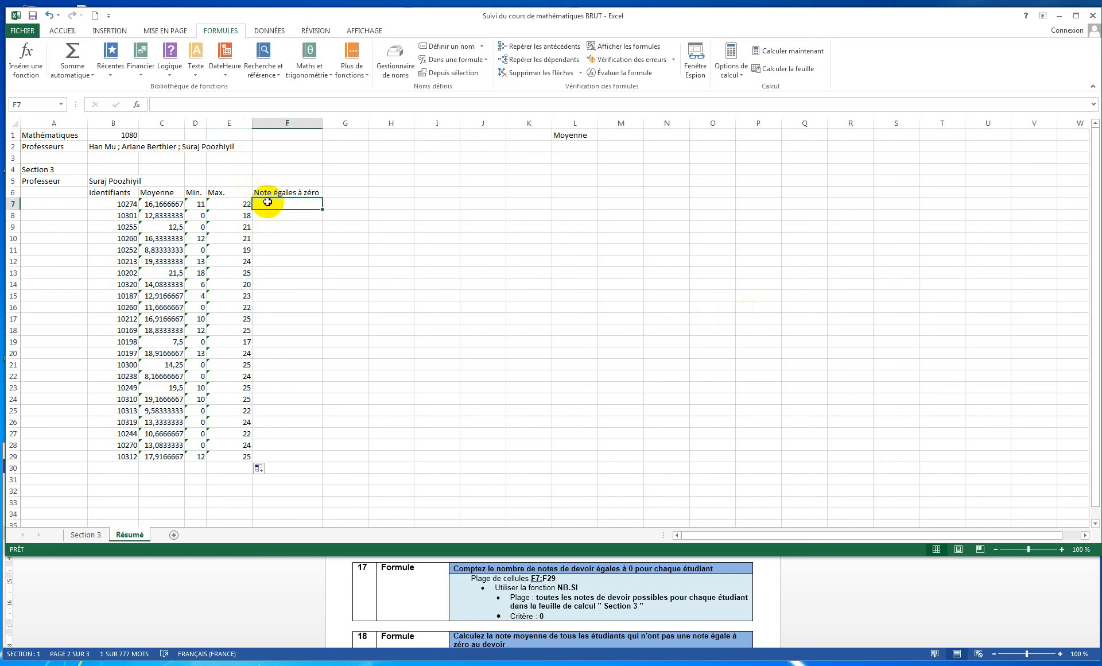
pyautogui.moveTo(287, 204); pyautogui.dragTo(286, 453)
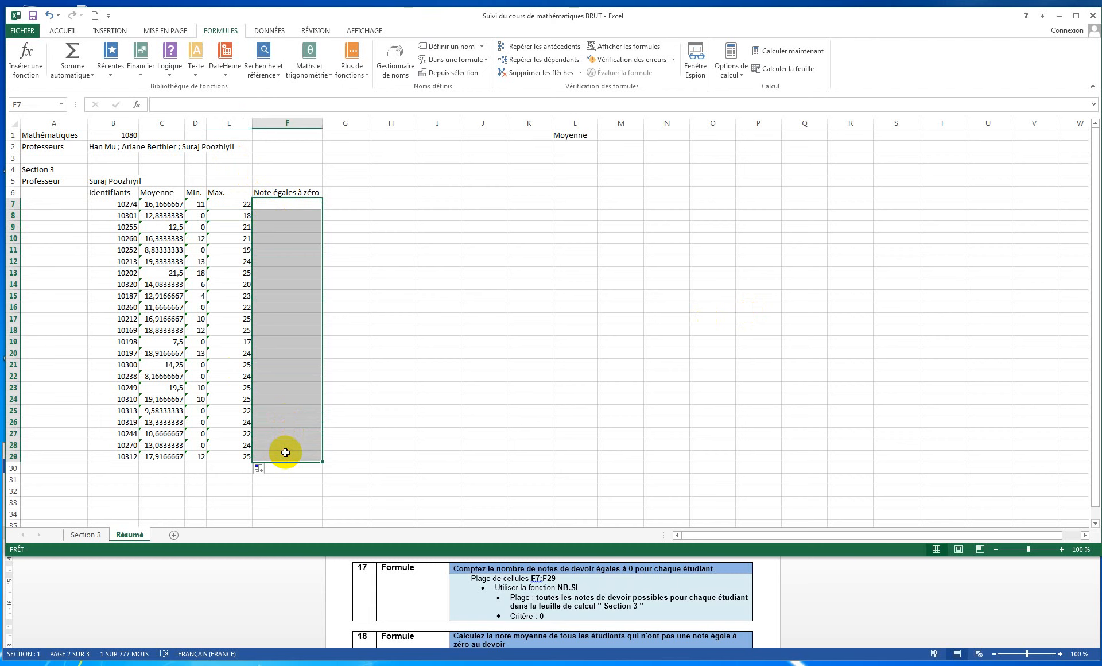
pyautogui.click(125, 207)
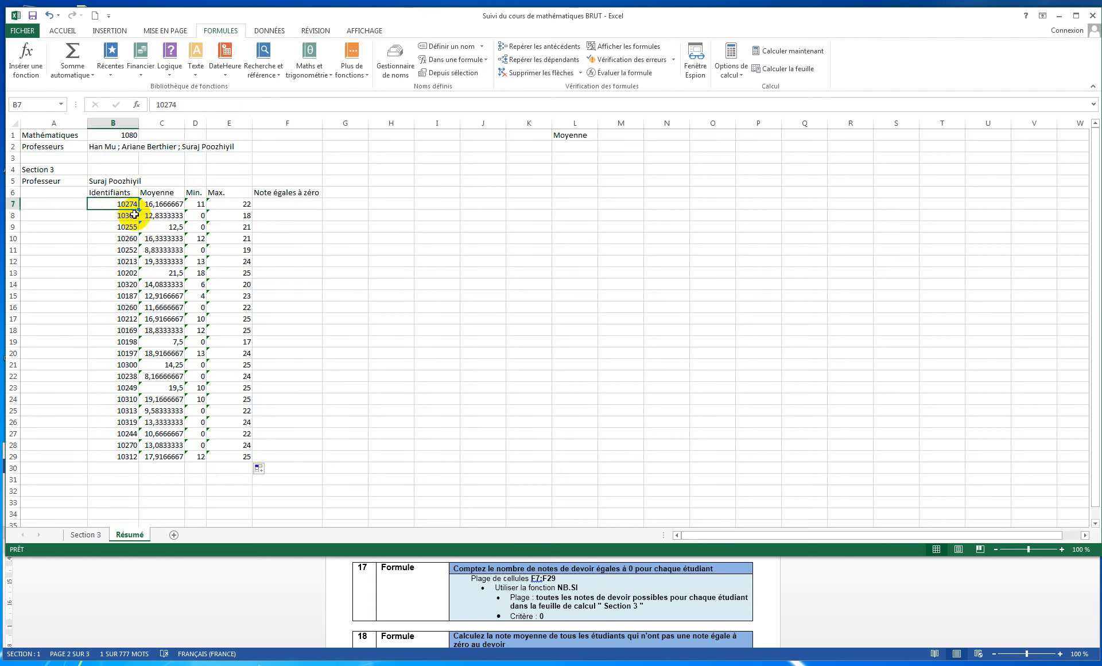
pyautogui.click(85, 535)
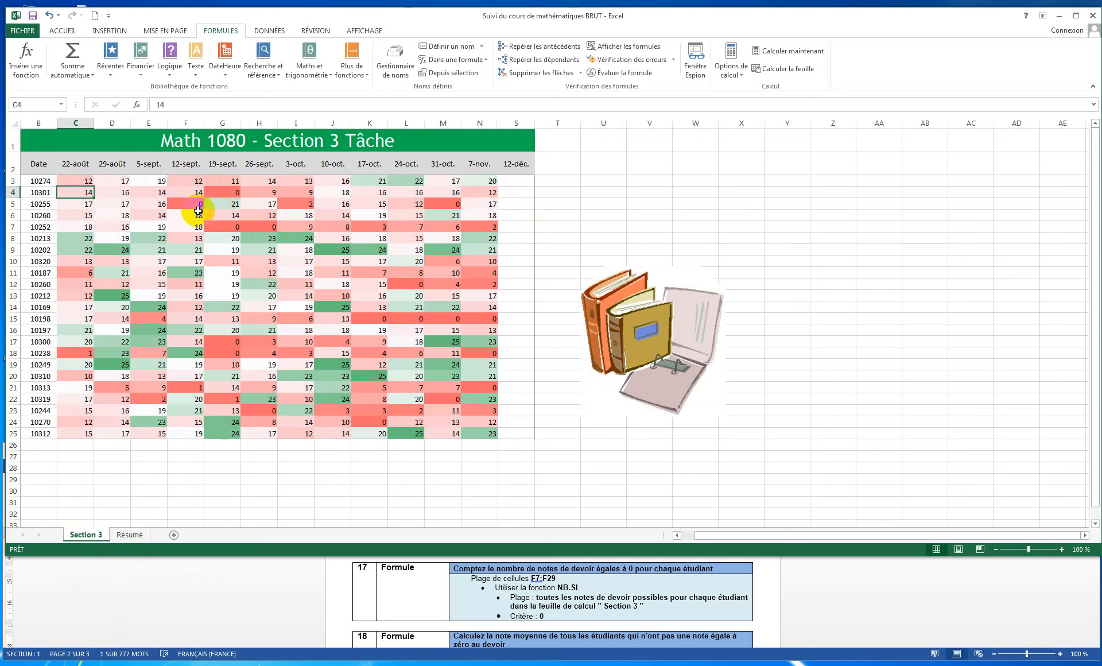
pyautogui.click(130, 535)
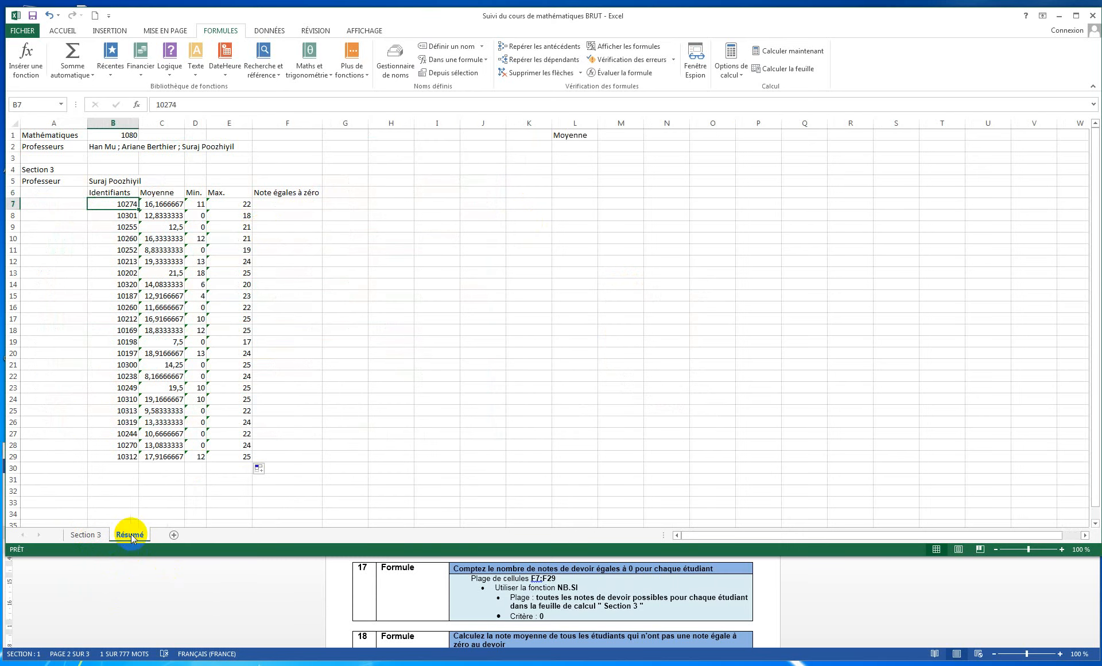
# Step: Insert the NB.SI function in cell F7 of Résumé with the range C3:S3 of the Section 3 sheet and criterion 0
pyautogui.click(286, 202)
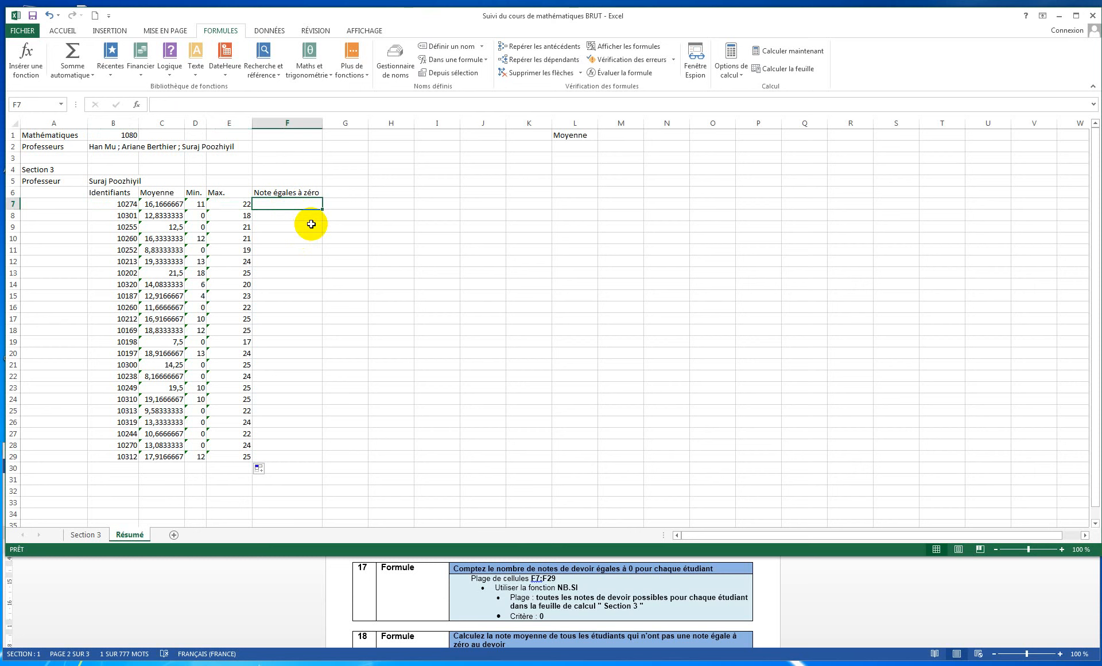
pyautogui.click(137, 105)
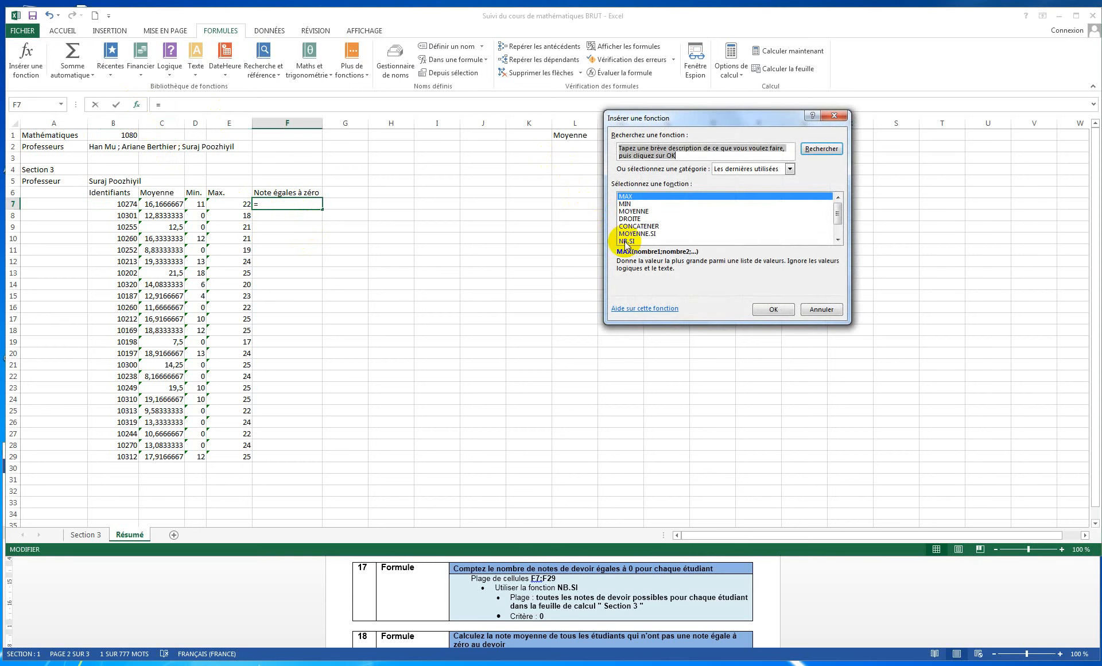
pyautogui.click(627, 242)
pyautogui.click(762, 309)
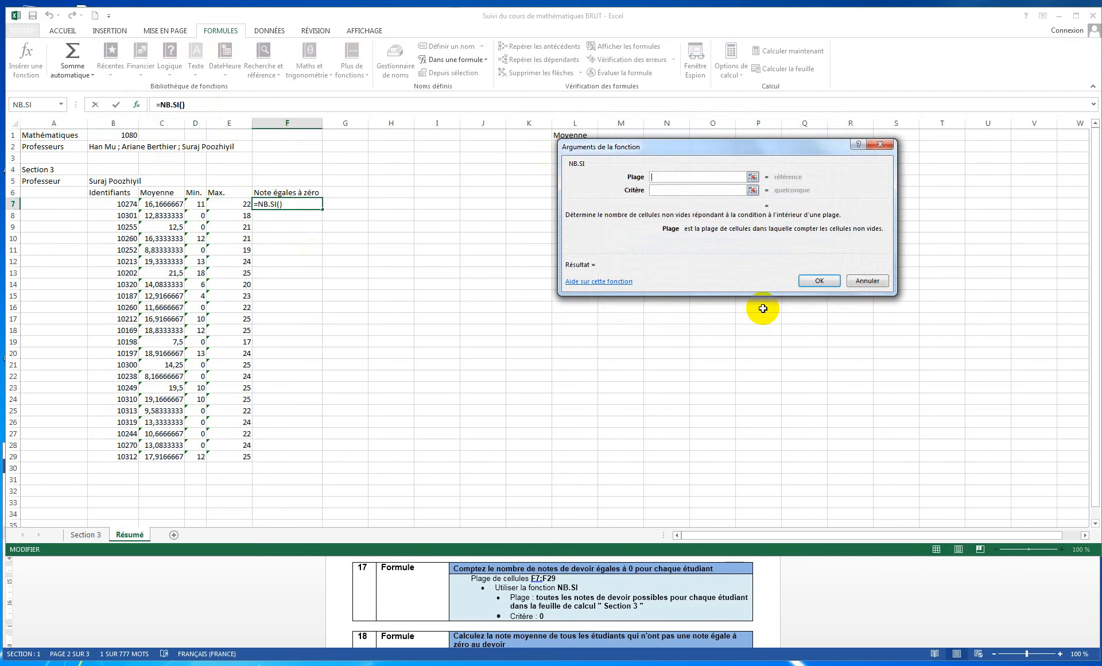
pyautogui.click(752, 177)
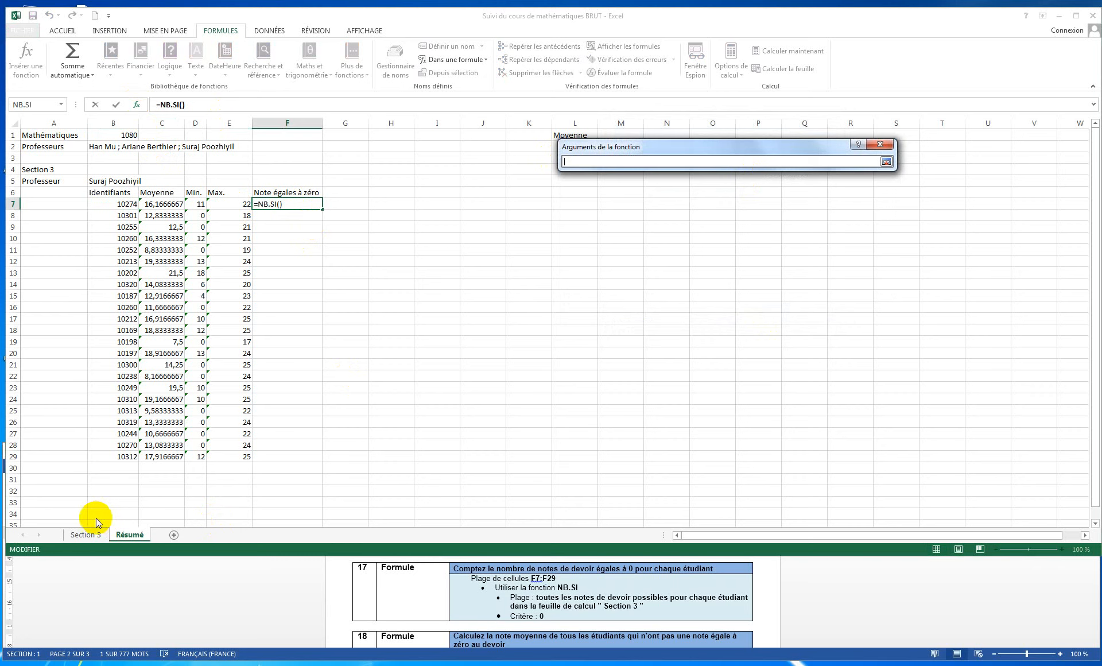
pyautogui.click(86, 533)
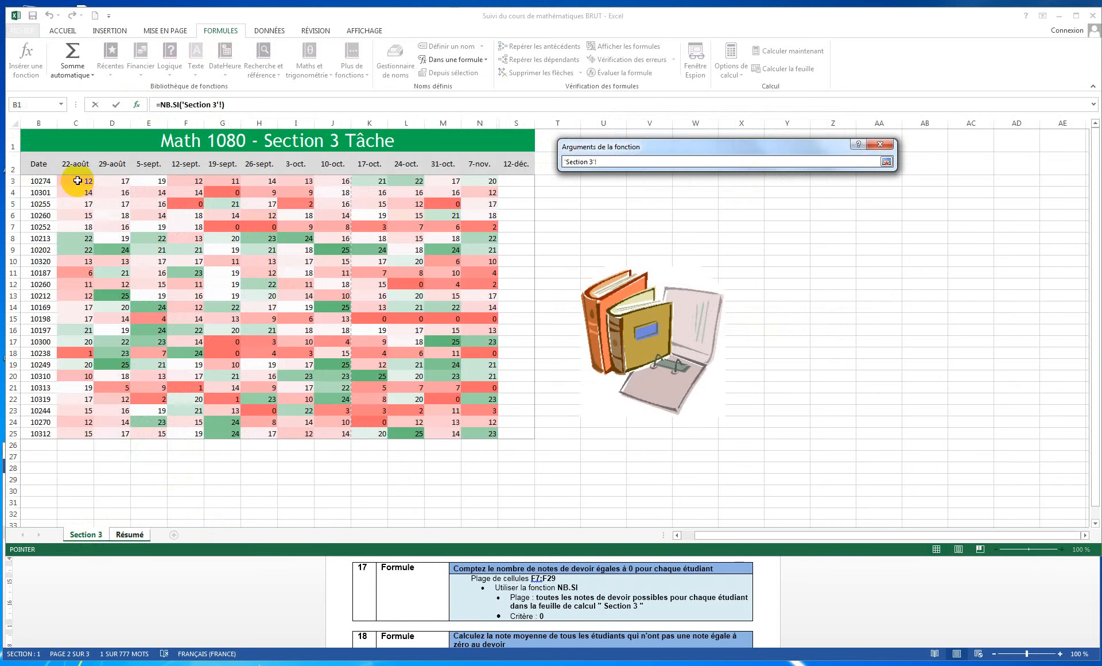
pyautogui.moveTo(77, 180); pyautogui.dragTo(167, 187)
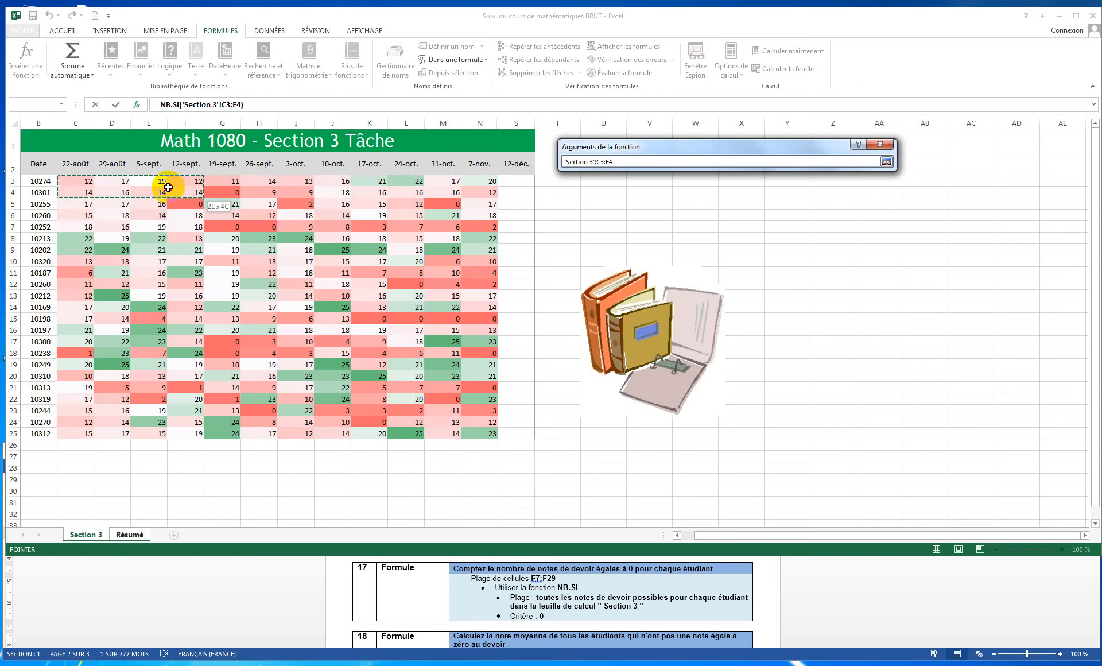
pyautogui.moveTo(168, 188); pyautogui.dragTo(516, 183)
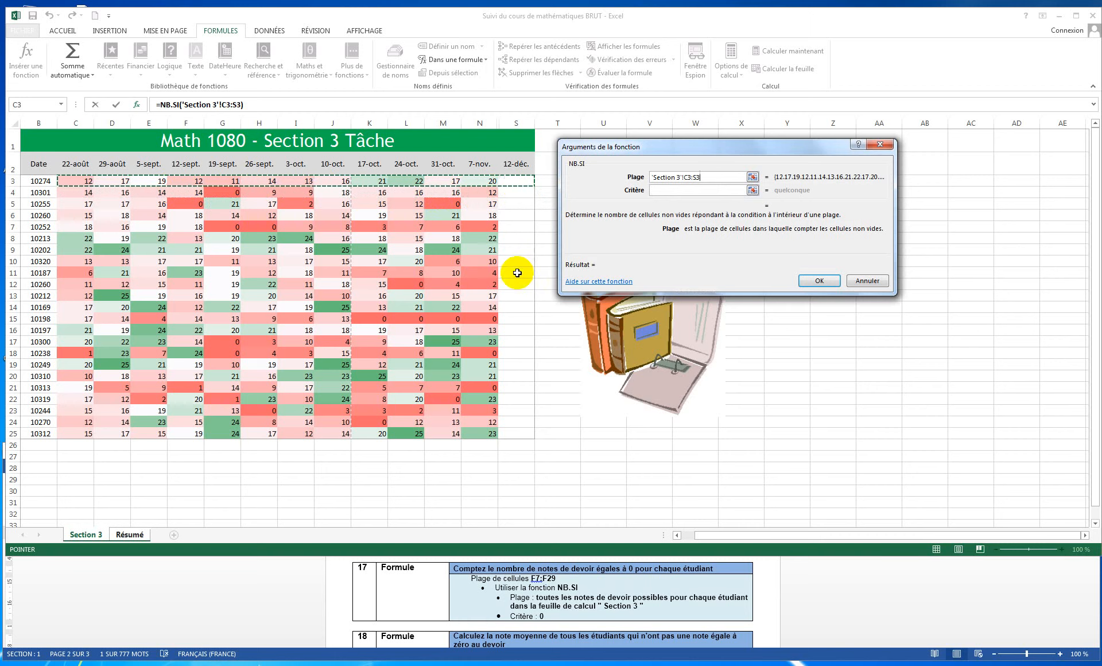
pyautogui.click(659, 193)
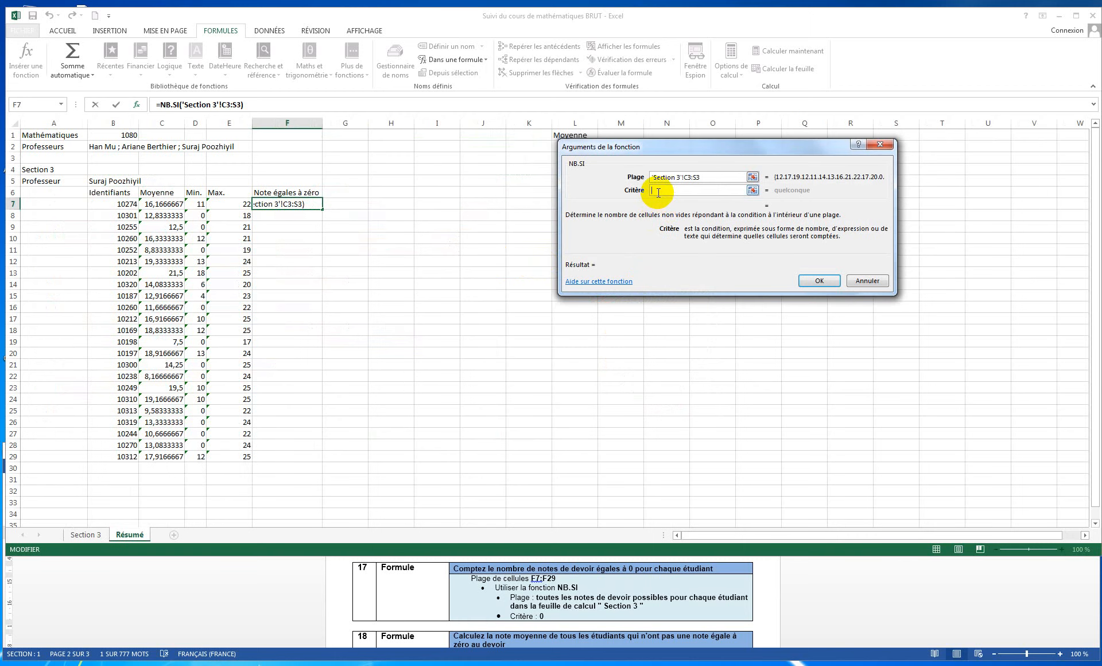
pyautogui.write('0')
pyautogui.click(819, 280)
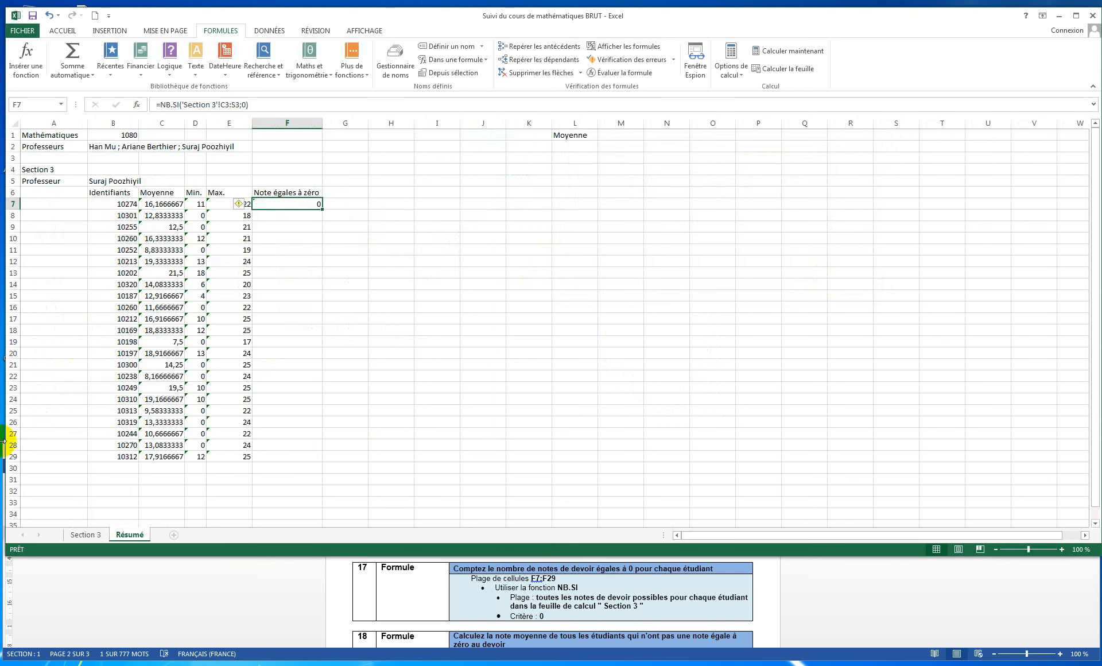
# Step: Check the first student's grades on the Section 3 sheet and fill the NB.SI formula from F7 down to F29 on Résumé
pyautogui.click(82, 536)
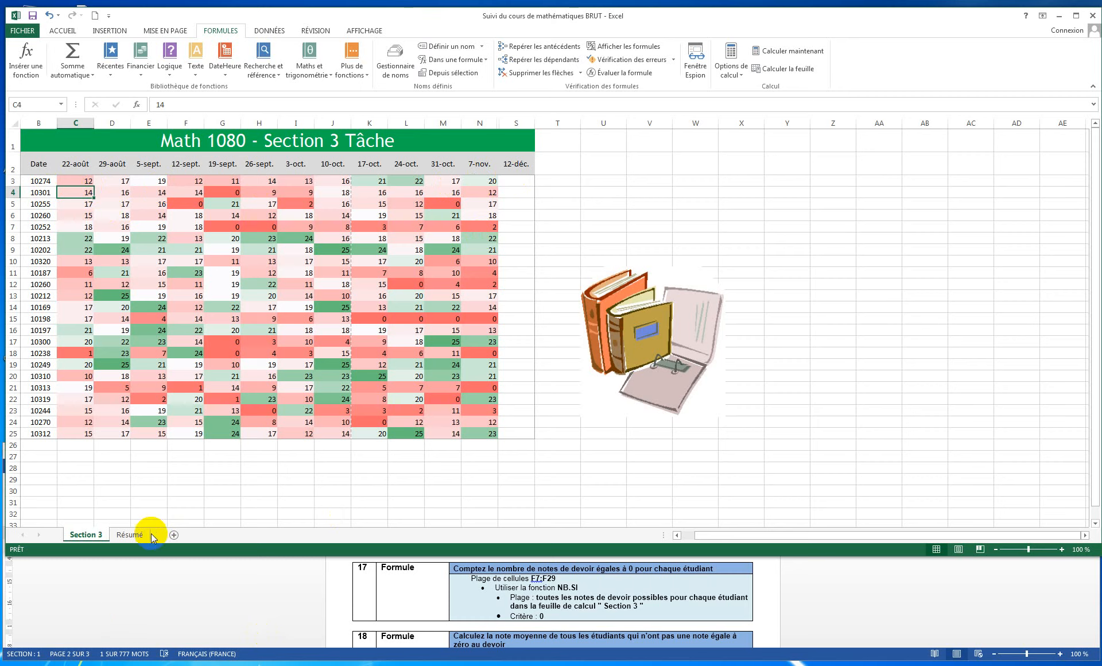
pyautogui.click(129, 534)
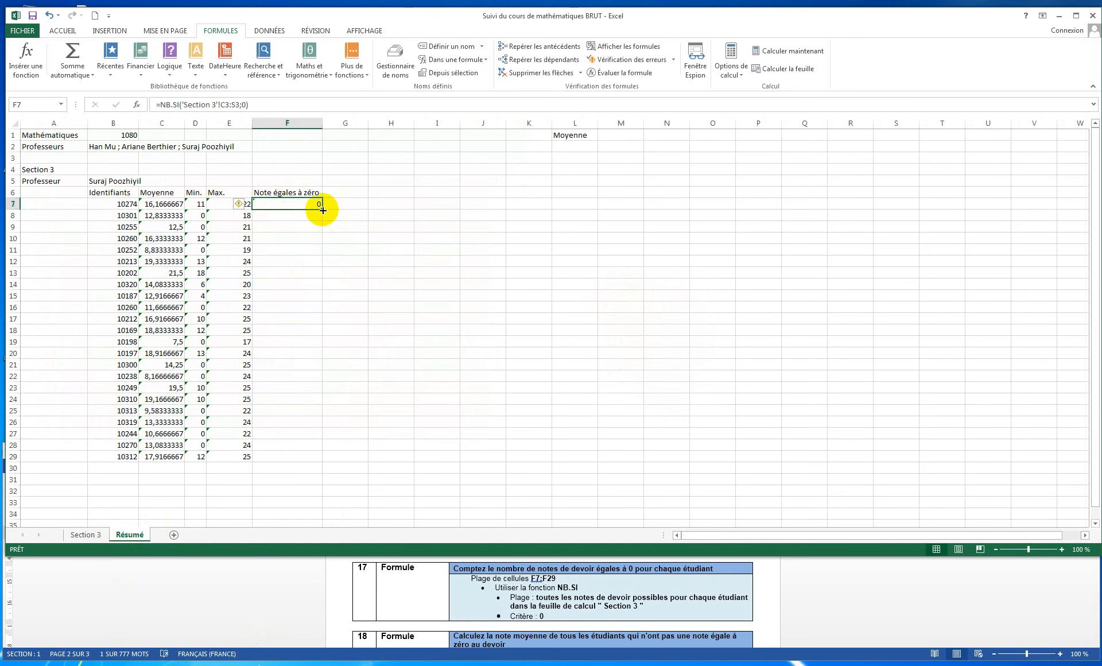
pyautogui.moveTo(322, 209); pyautogui.dragTo(318, 463)
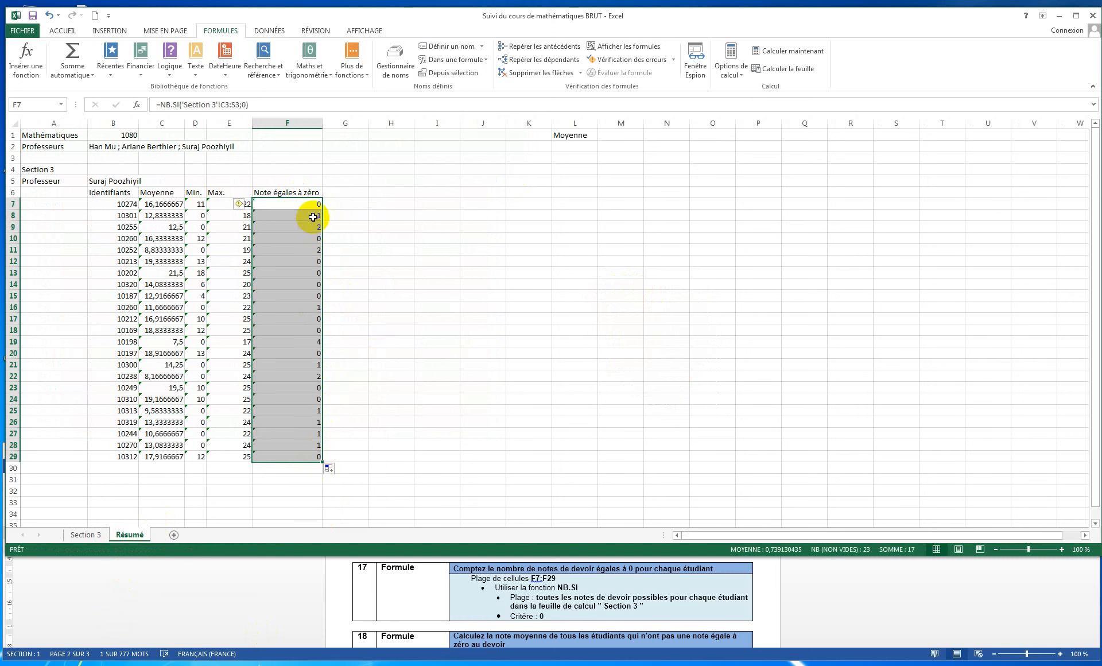
# Step: Compare the zero-grade counts in column F of Résumé with the grades on the Section 3 sheet
pyautogui.click(88, 537)
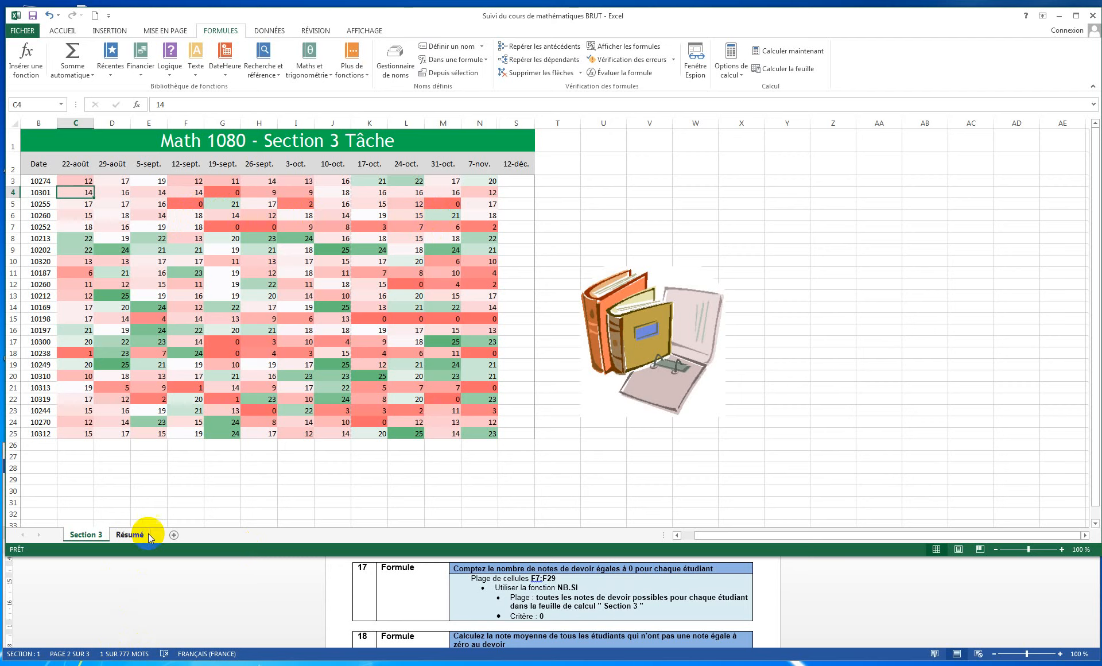
pyautogui.click(130, 534)
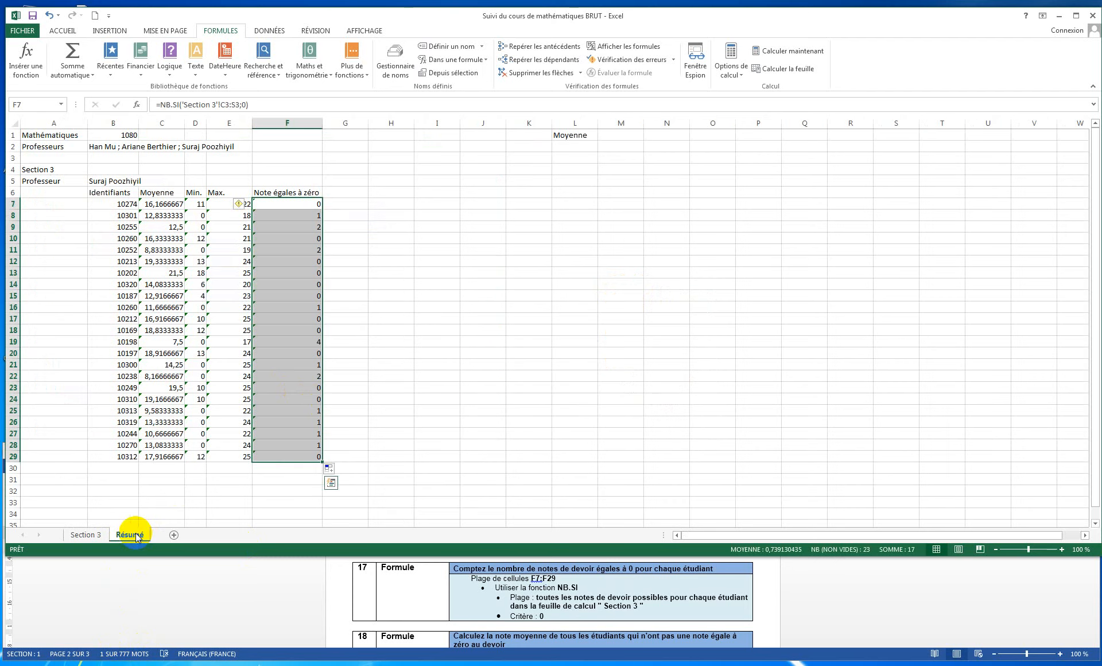
pyautogui.click(314, 373)
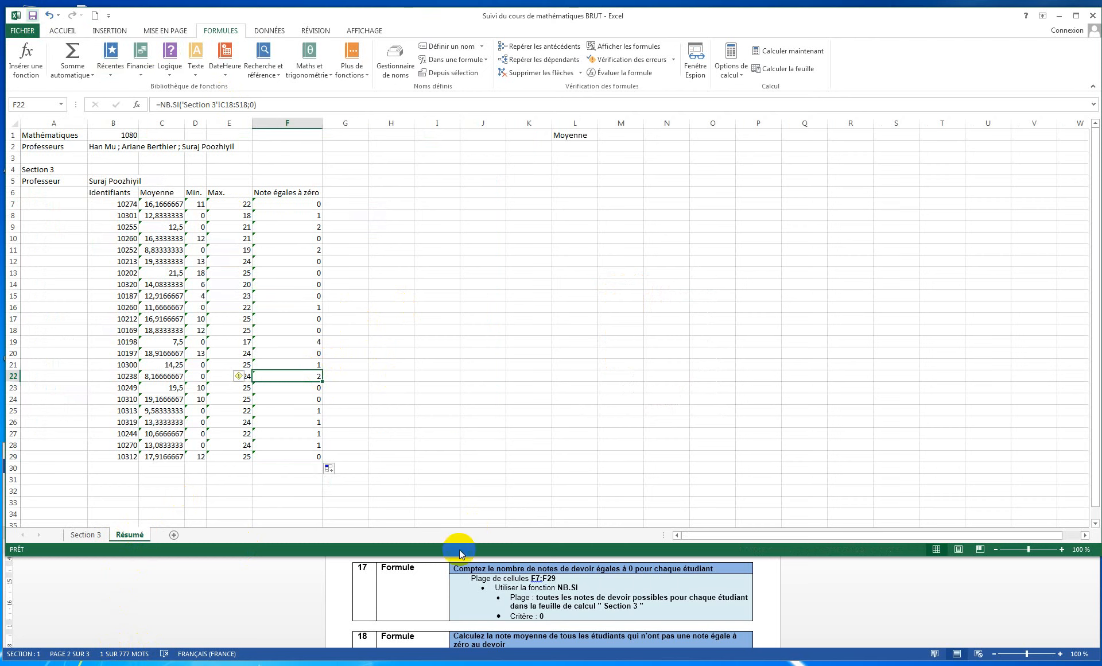
# Step: Read task 18 about averaging students without zero grades in the Word instructions, then review the grades on the Section 3 sheet in Excel
pyautogui.click(426, 609)
pyautogui.scroll(-2, 425, 609)
pyautogui.scroll(-2, 427, 610)
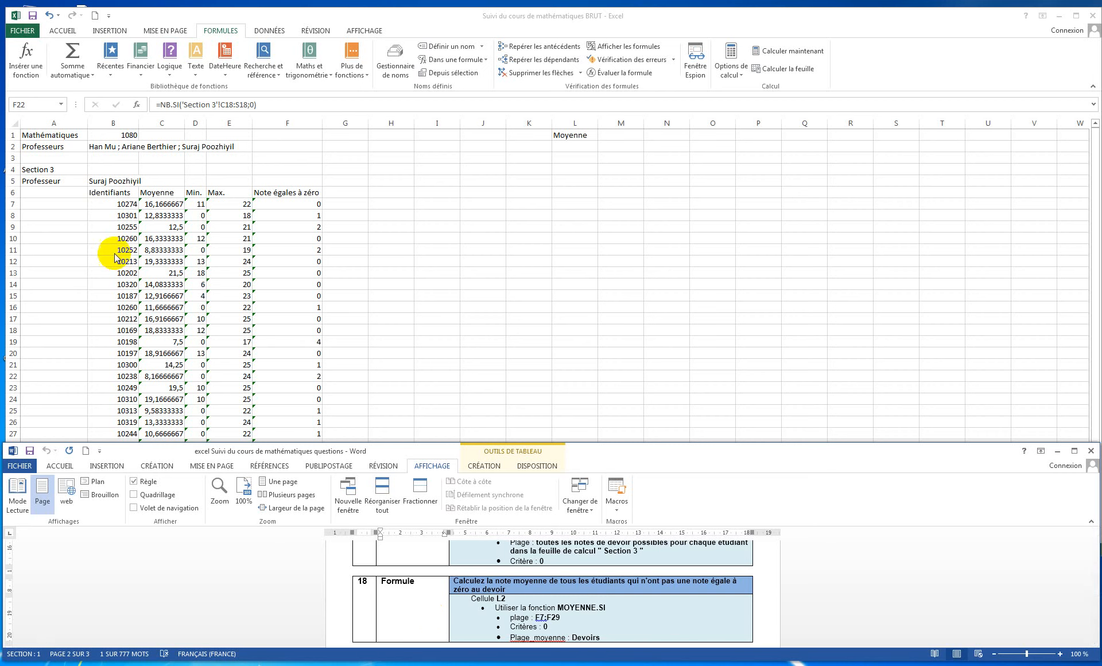
pyautogui.click(43, 293)
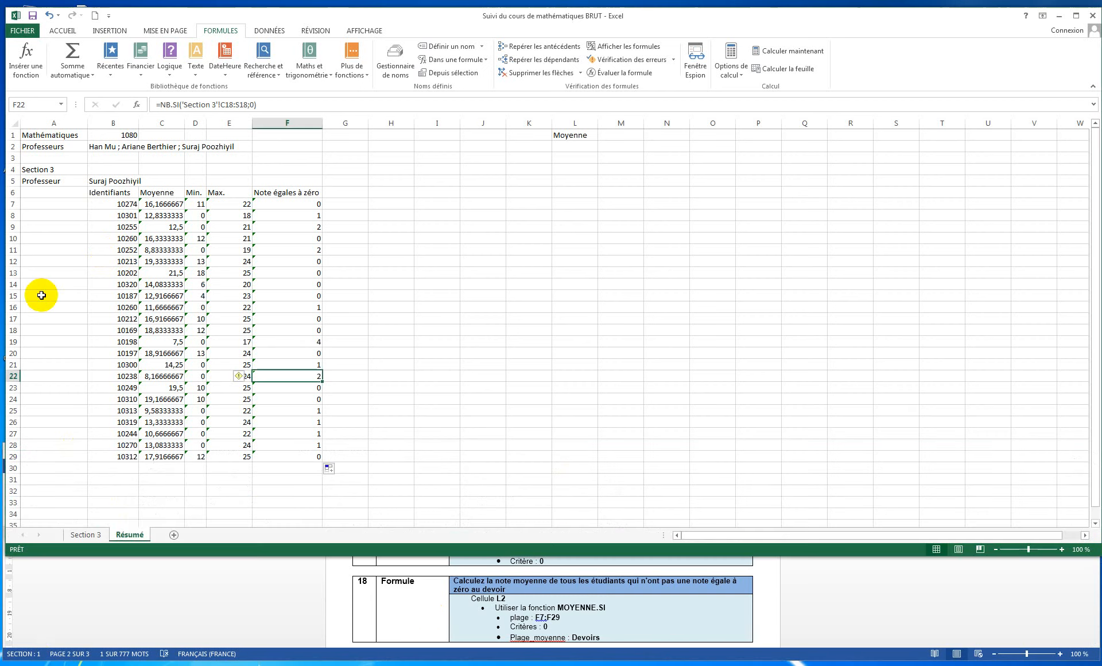
pyautogui.click(92, 534)
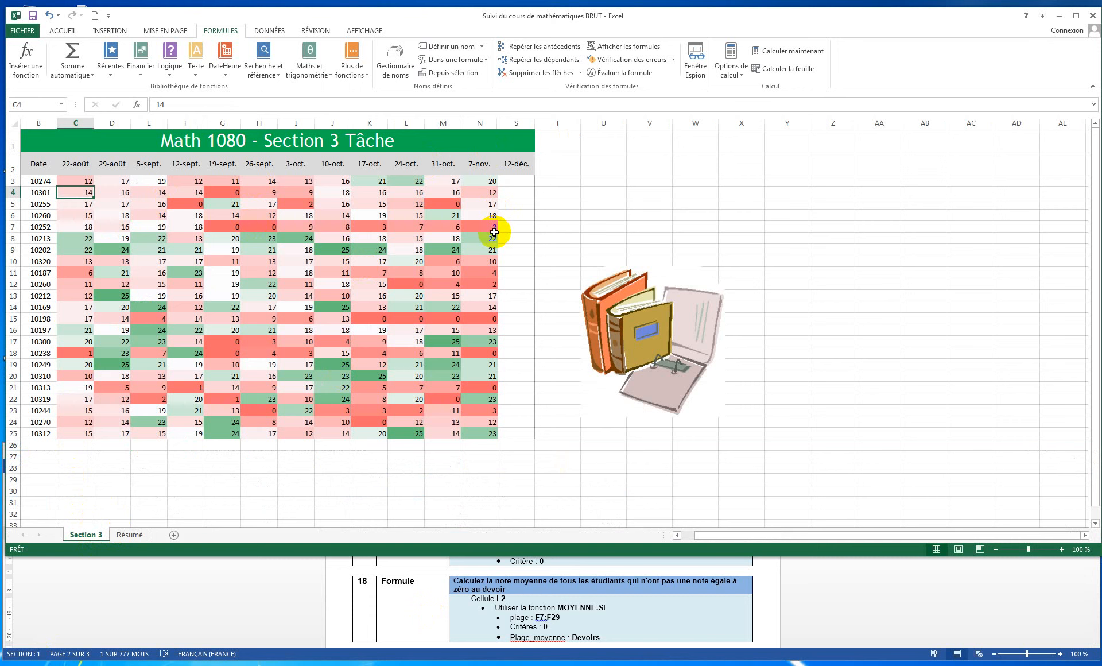
pyautogui.click(130, 534)
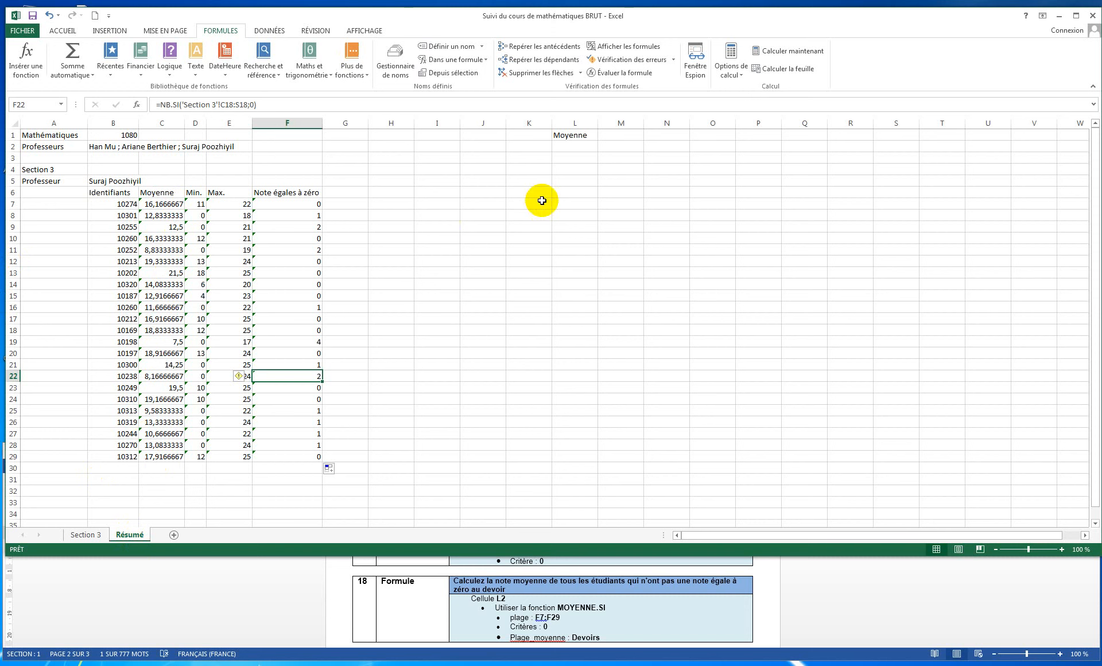
# Step: Insert the MOYENNE.SI function in cell L2 of Résumé with range F7:F29, criterion 0 and average range Devoirs
pyautogui.click(577, 147)
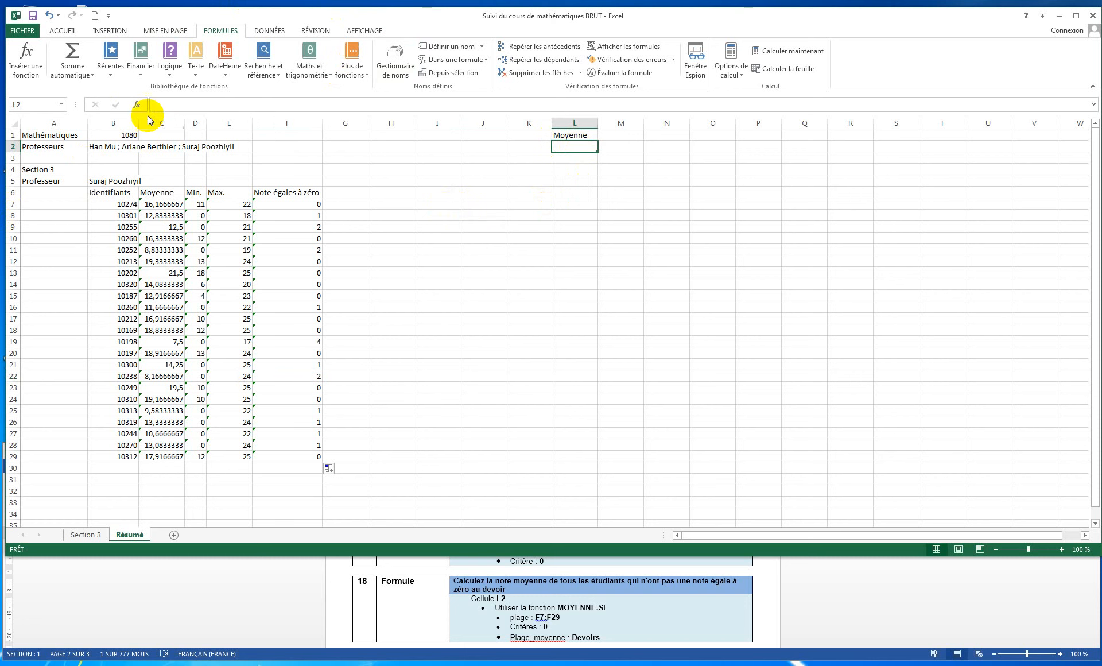
pyautogui.click(137, 103)
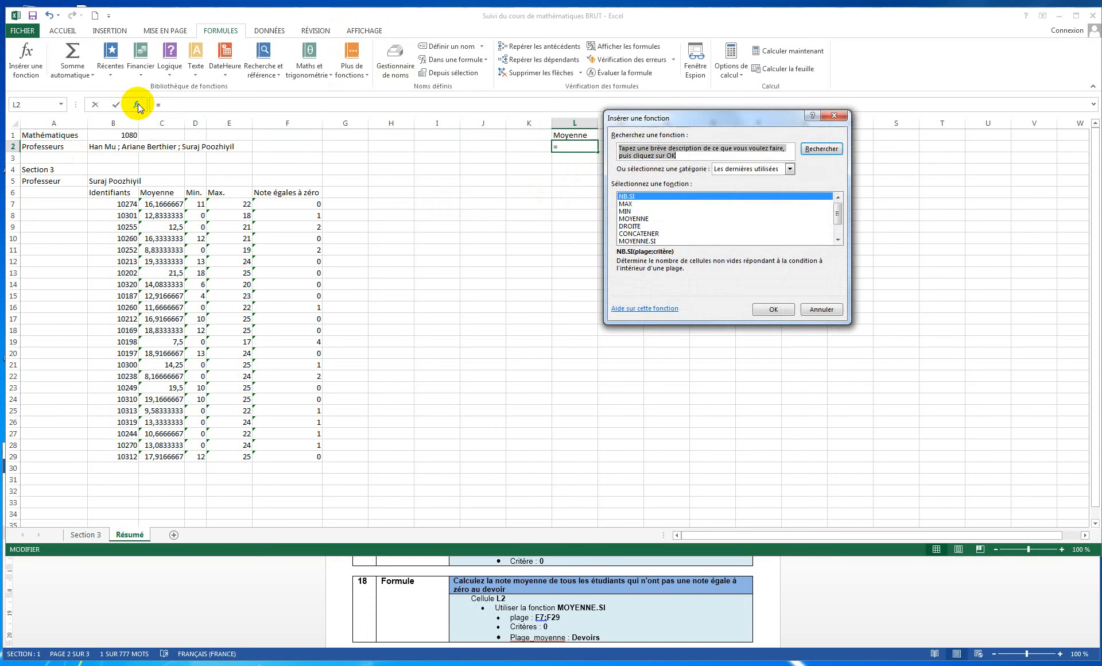
pyautogui.click(638, 241)
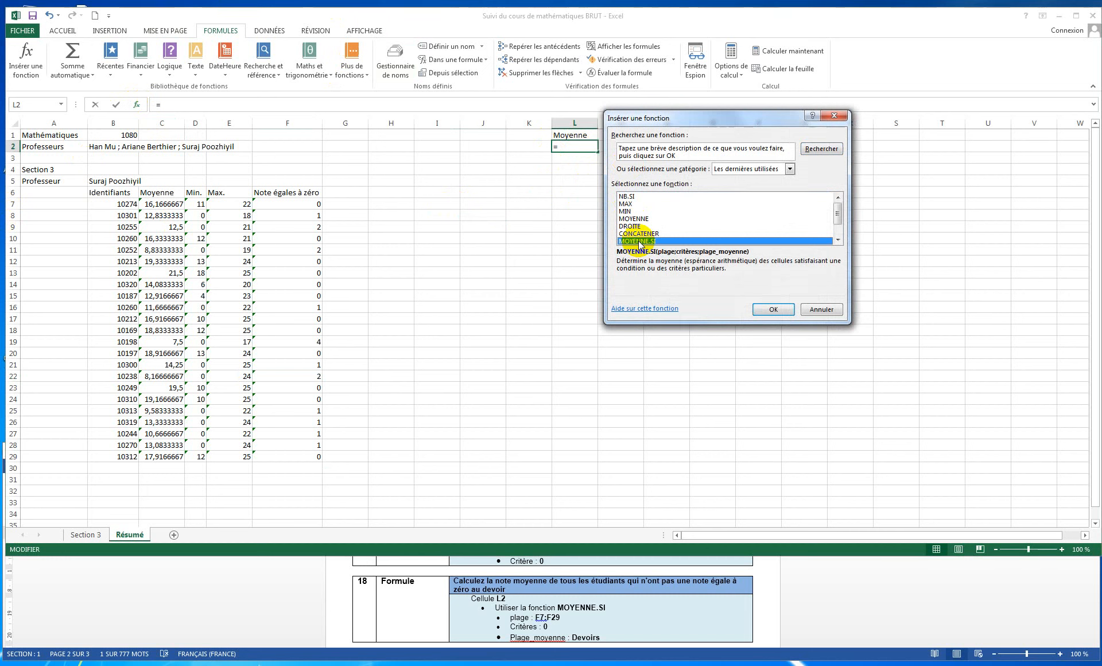
pyautogui.click(767, 309)
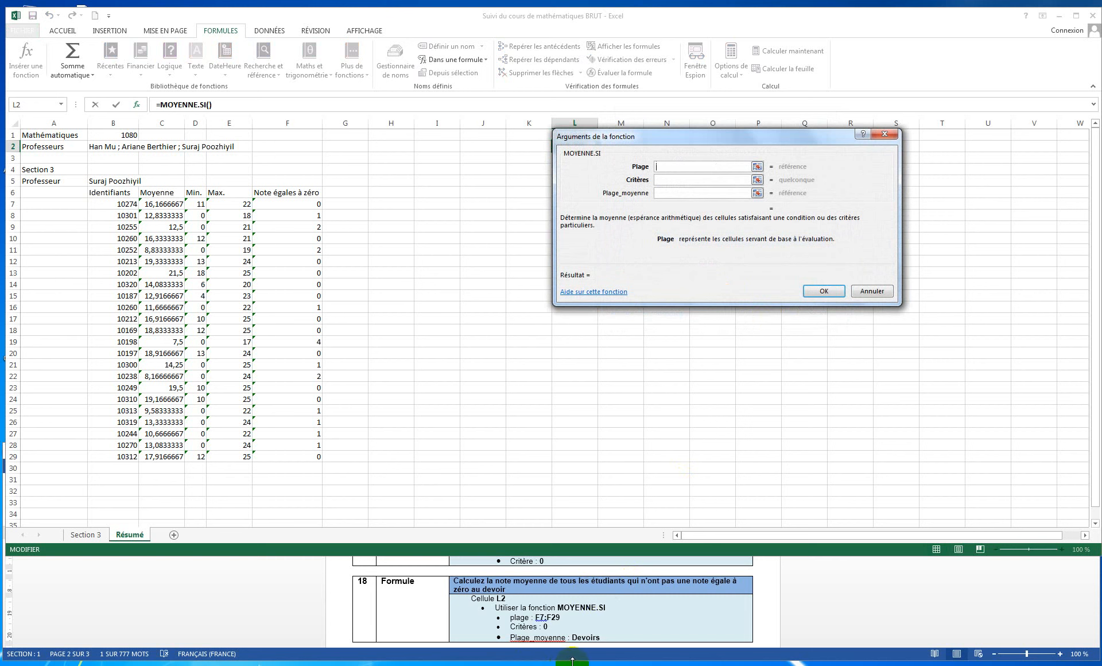
pyautogui.click(757, 166)
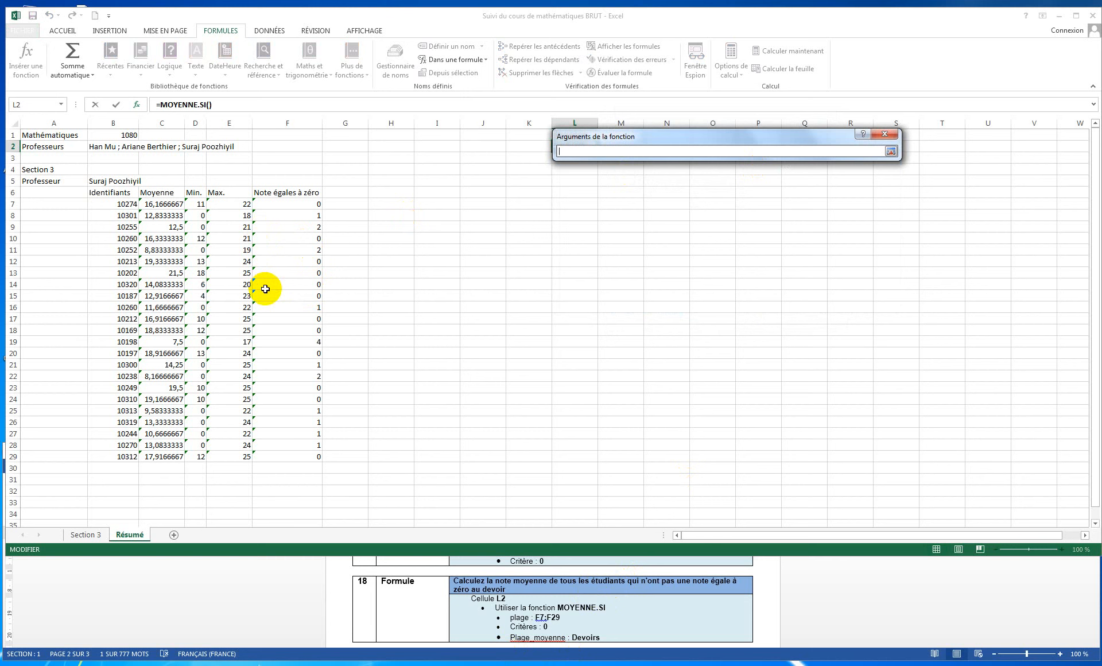
pyautogui.moveTo(275, 203); pyautogui.dragTo(289, 453)
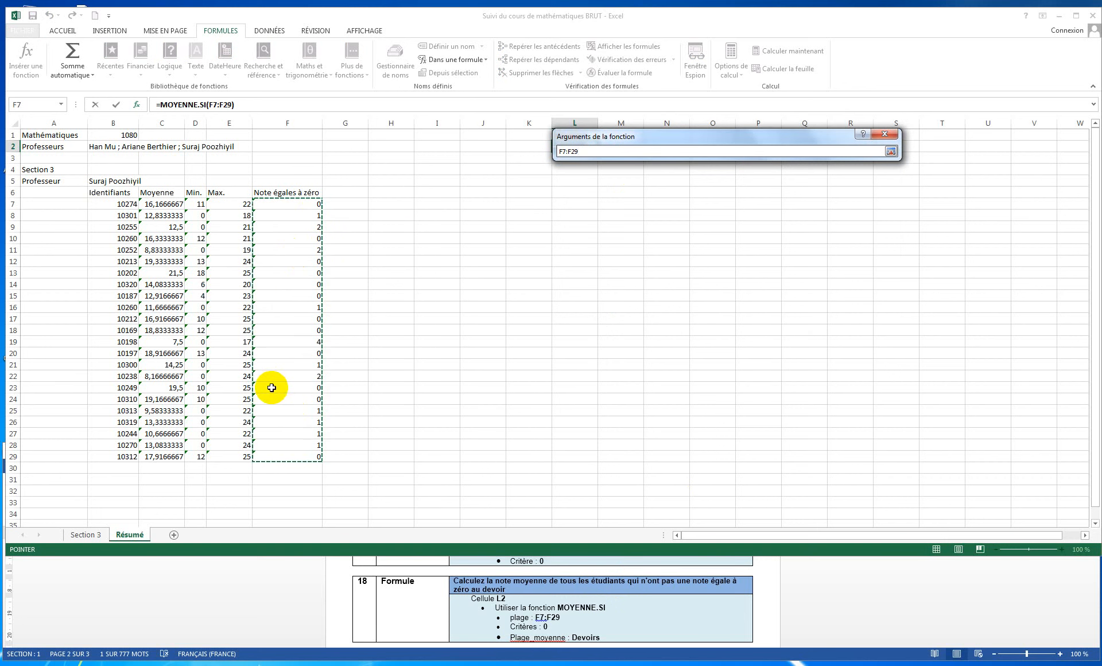
pyautogui.press('Return')
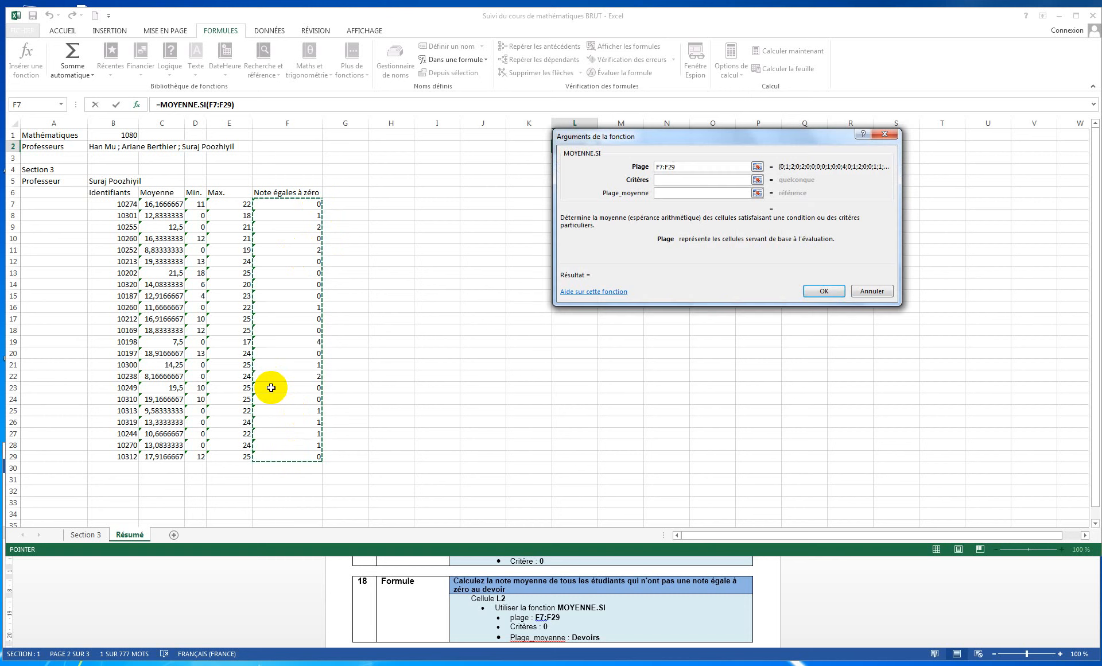
pyautogui.click(663, 181)
pyautogui.write('0')
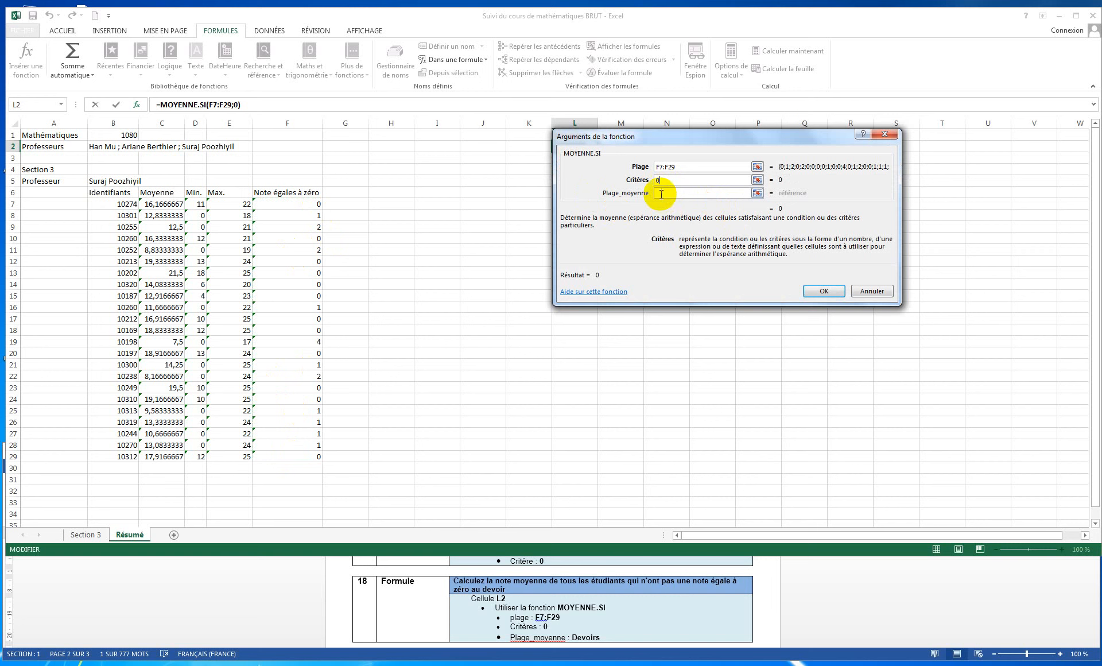
pyautogui.click(661, 194)
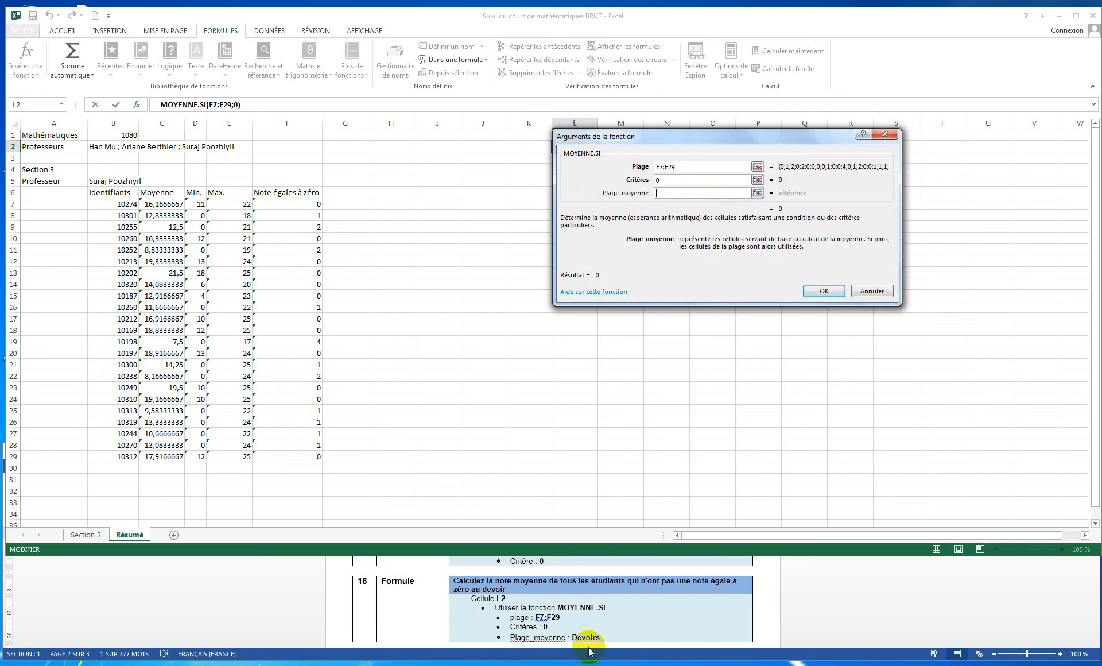
pyautogui.write('Devoirs')
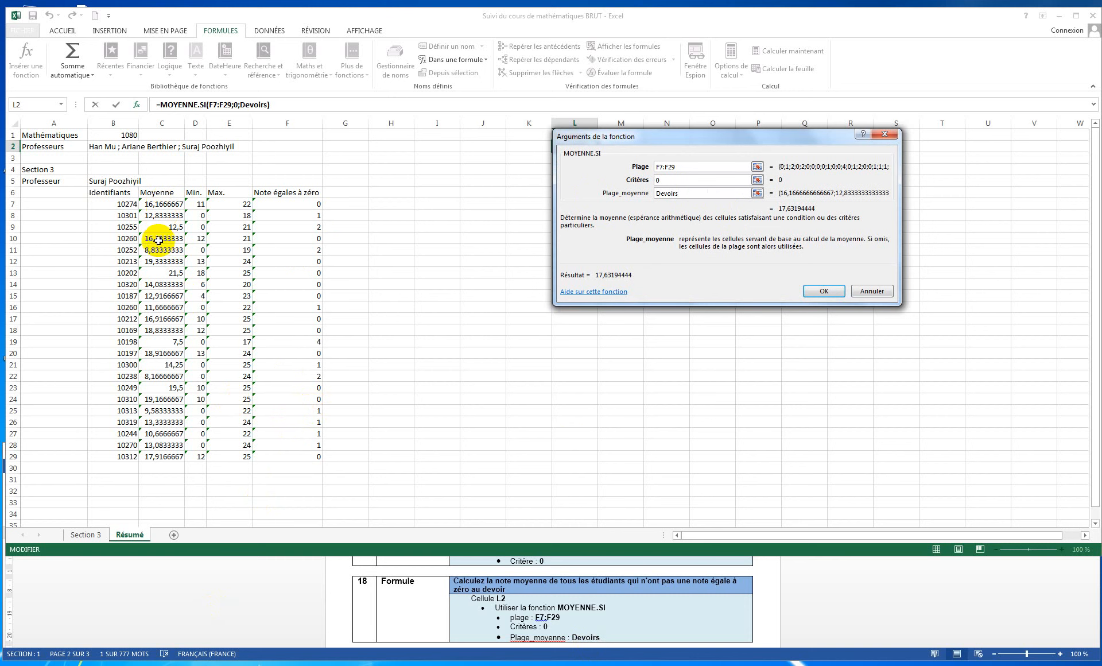
pyautogui.click(816, 291)
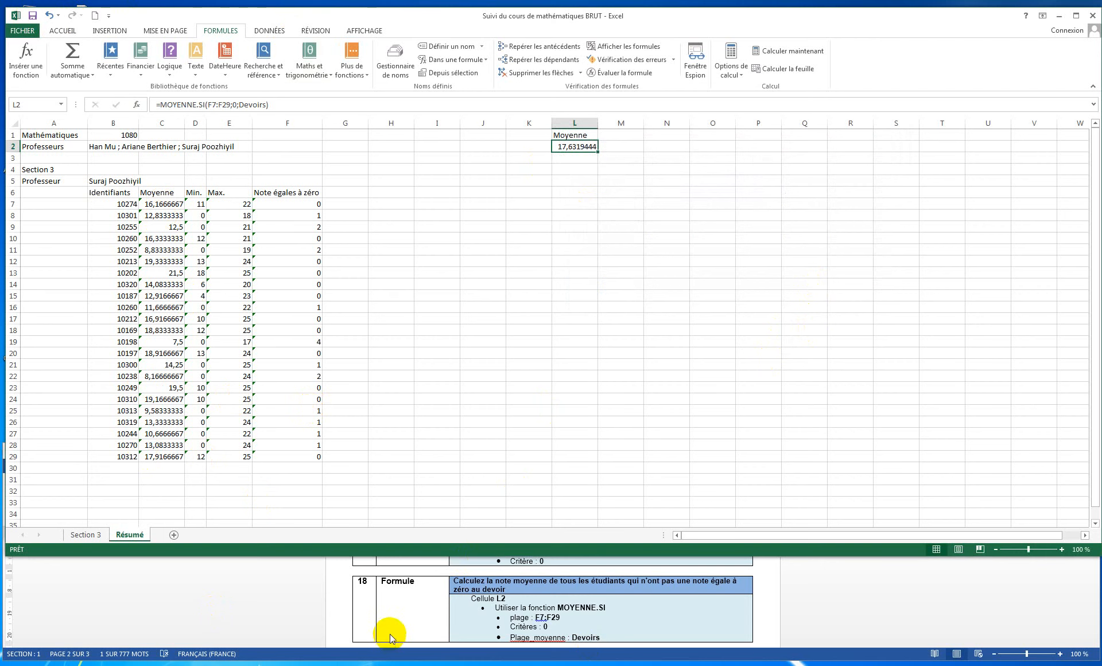
# Step: Read task 19 in the Word instructions, then convert cells B6:F29 of the Excel sheet Résumé into a table with headers
pyautogui.click(405, 619)
pyautogui.scroll(-2, 404, 619)
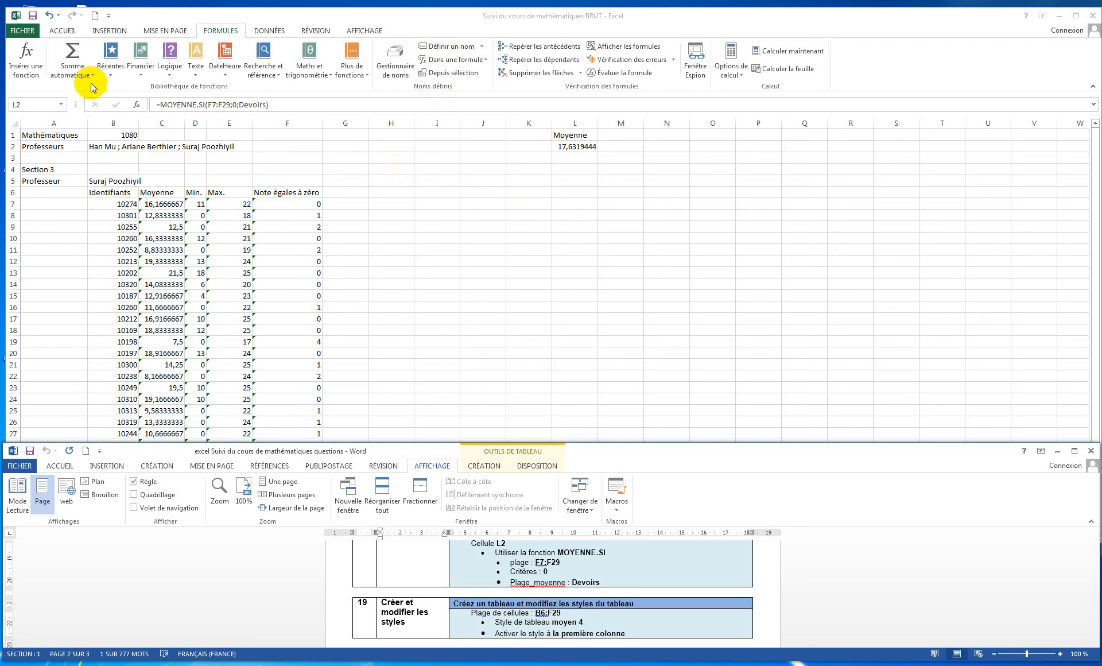
pyautogui.click(44, 104)
pyautogui.click(44, 104)
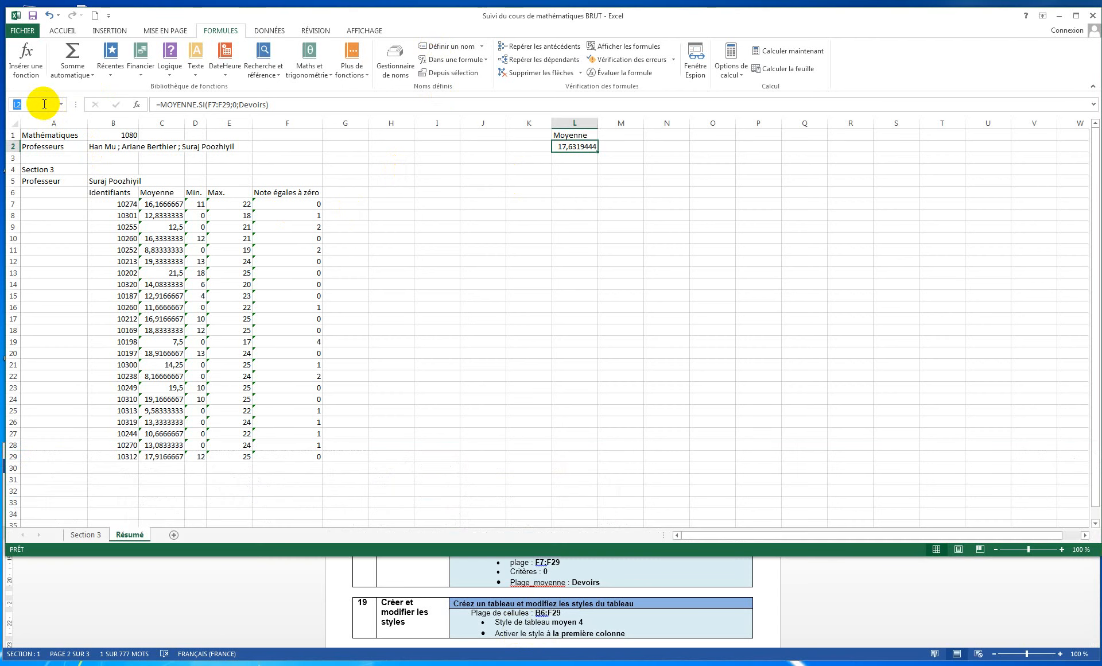
pyautogui.write('B6:')
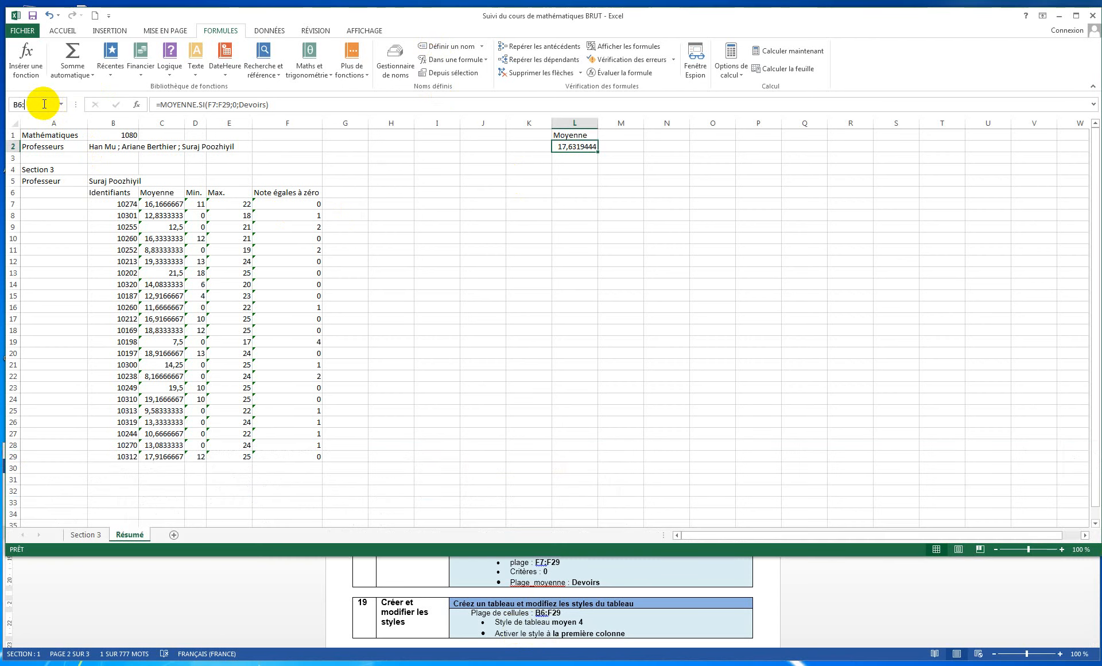
pyautogui.write('F')
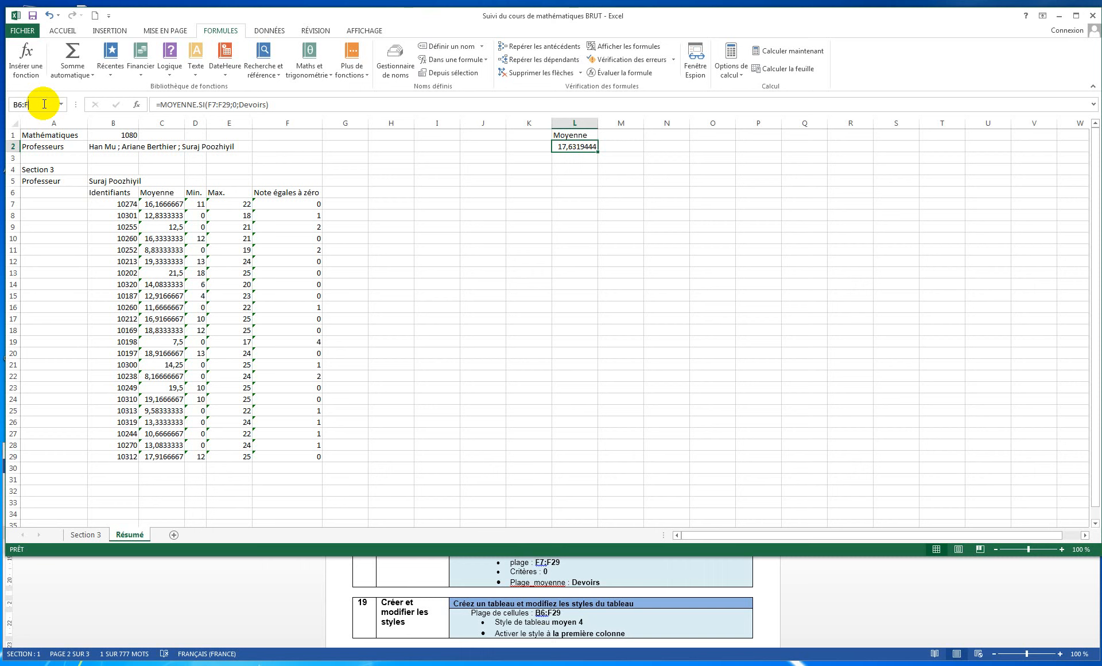
pyautogui.write('29')
pyautogui.press('Return')
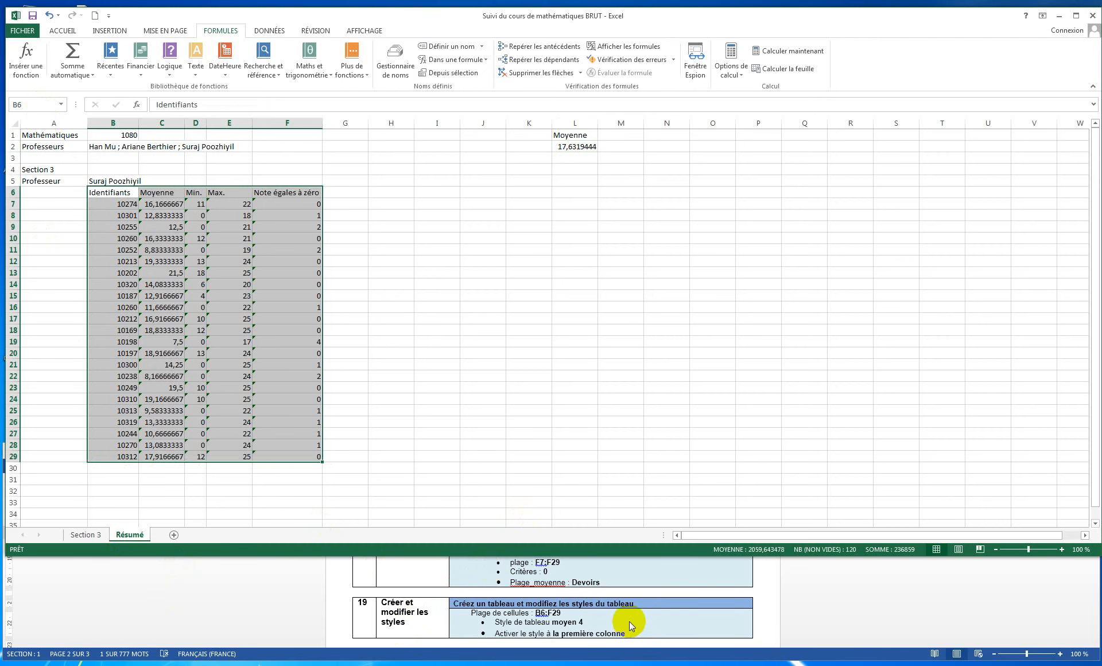
pyautogui.scroll(-1, 629, 621)
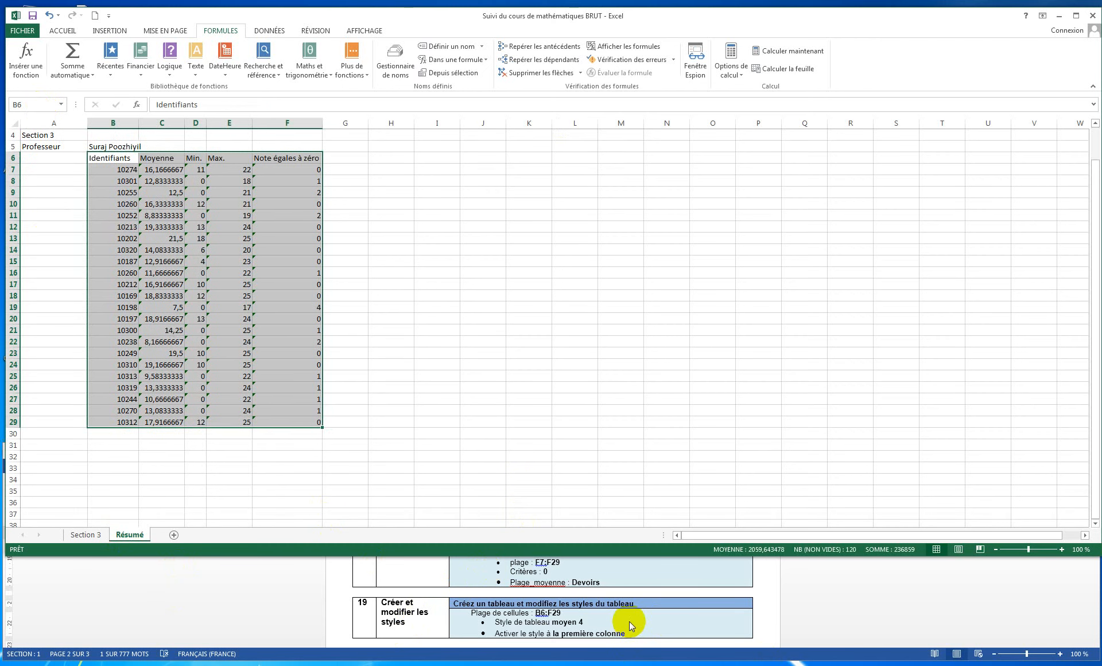
pyautogui.click(116, 35)
pyautogui.click(120, 58)
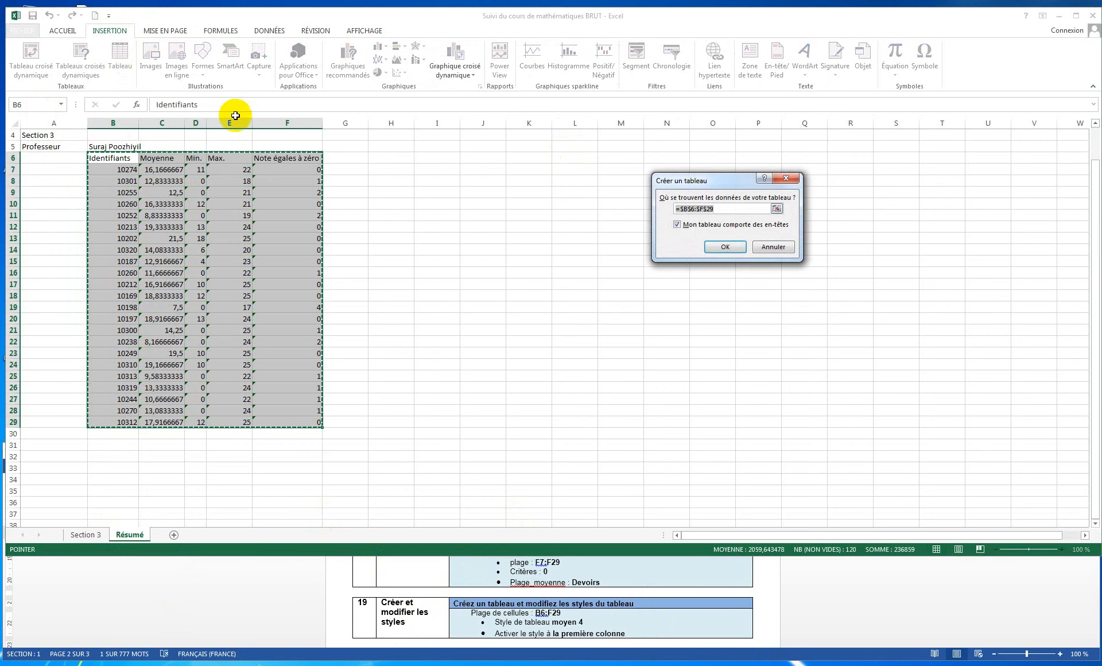
pyautogui.click(724, 246)
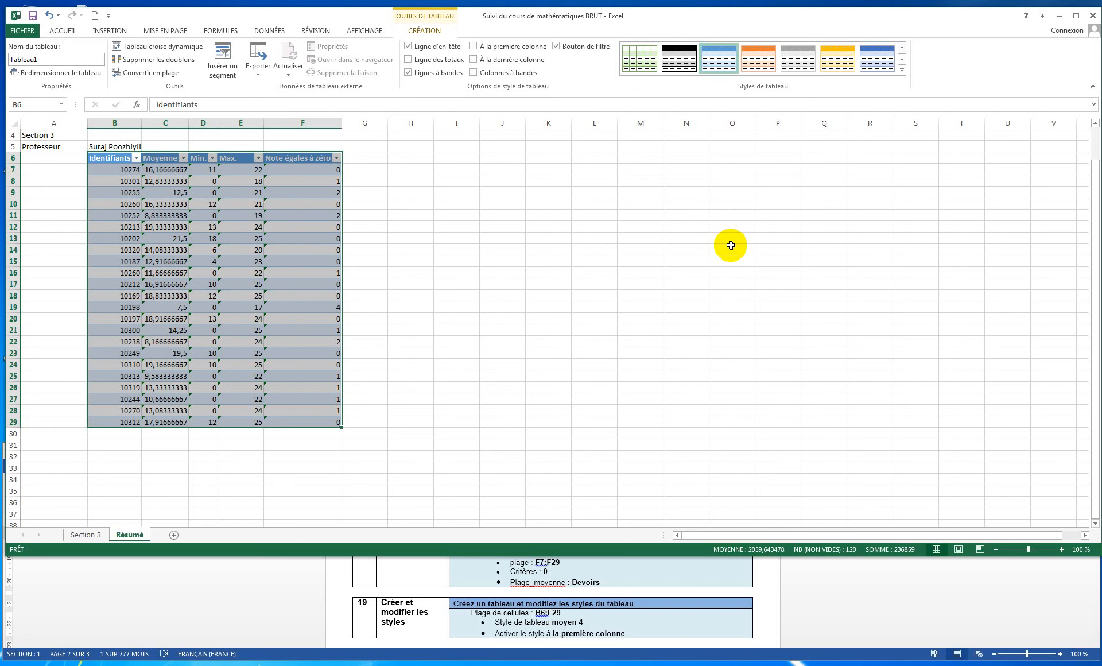
# Step: Apply the grey medium 4 table style to the new table and turn on first-column formatting
pyautogui.click(803, 64)
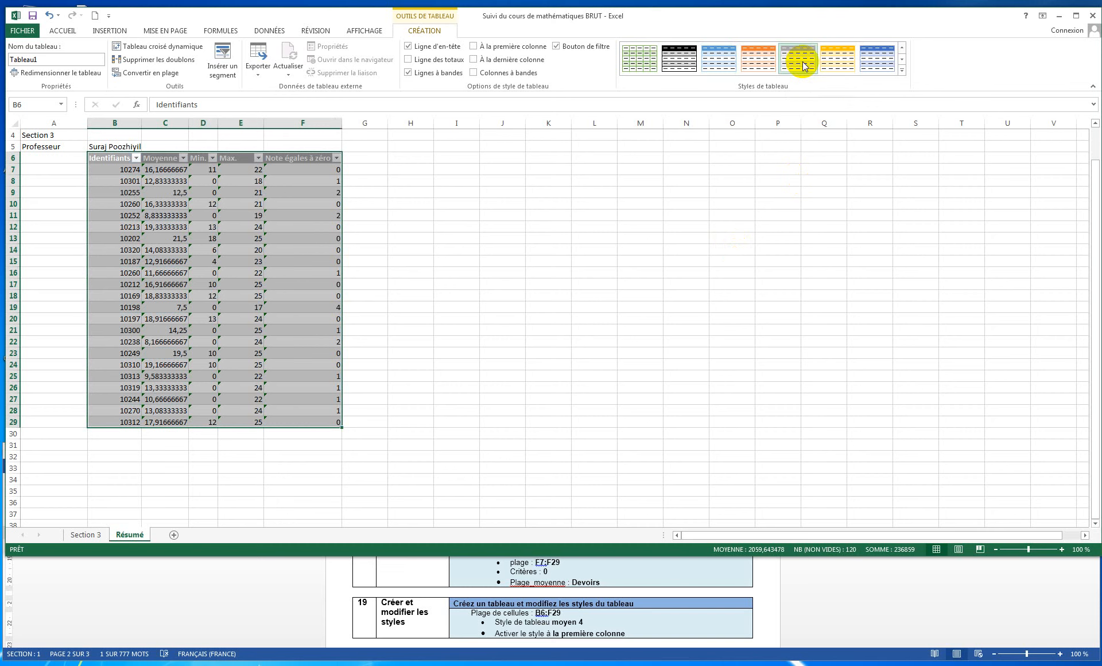
pyautogui.click(474, 47)
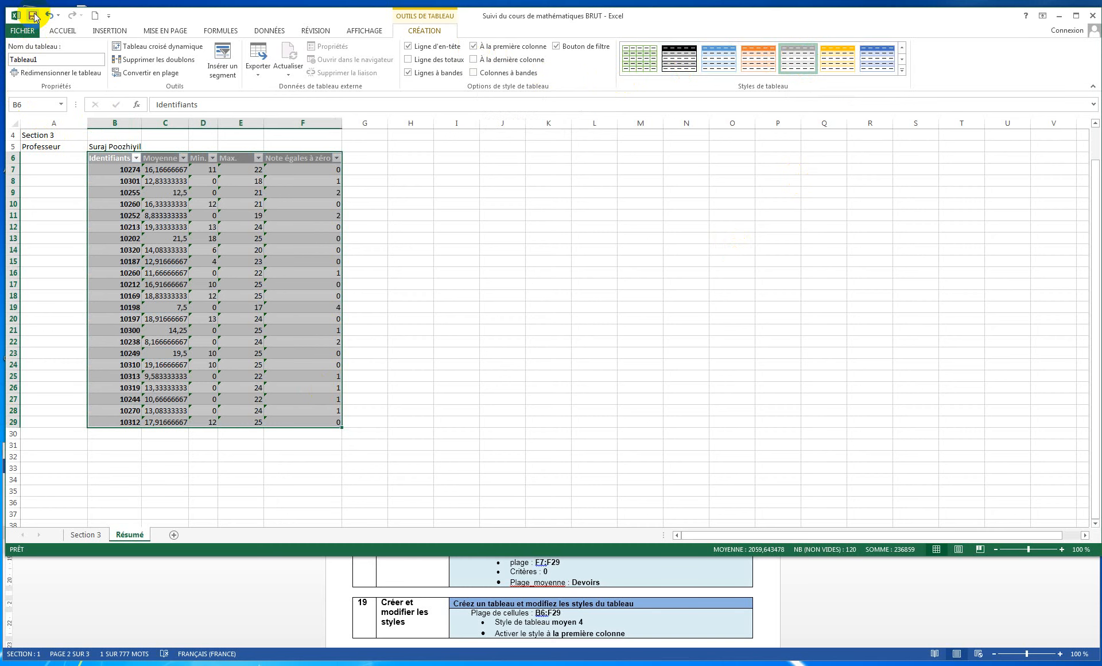
# Step: Read task 20 in the Word instructions, then rename the B6:F29 table in Excel as VueEnsemble
pyautogui.click(503, 629)
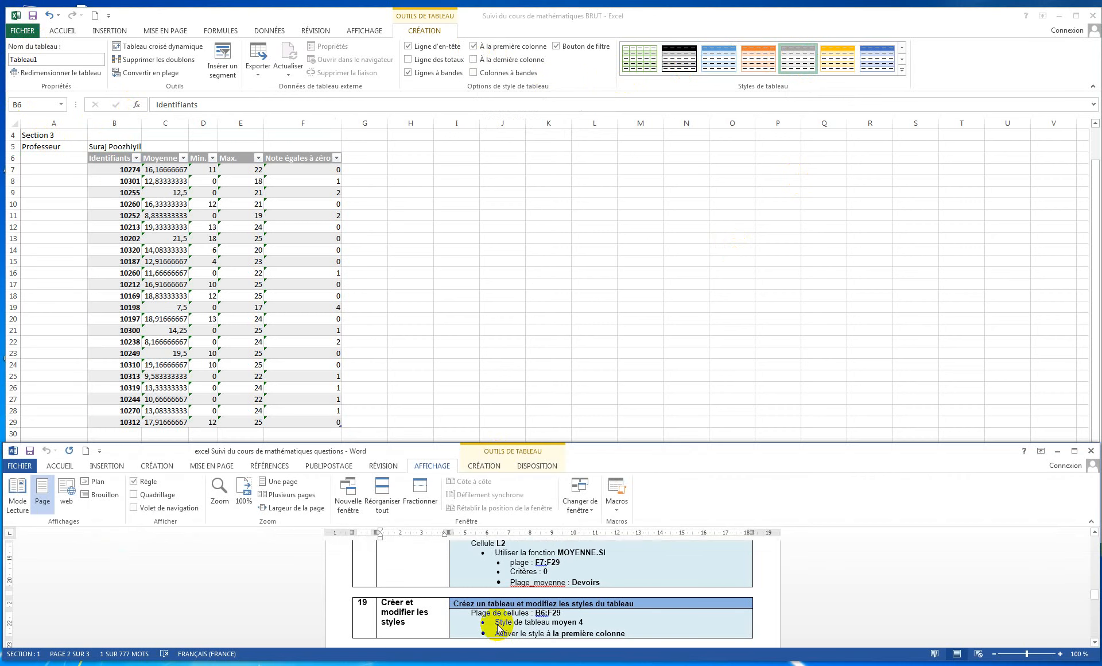
pyautogui.scroll(-2, 497, 624)
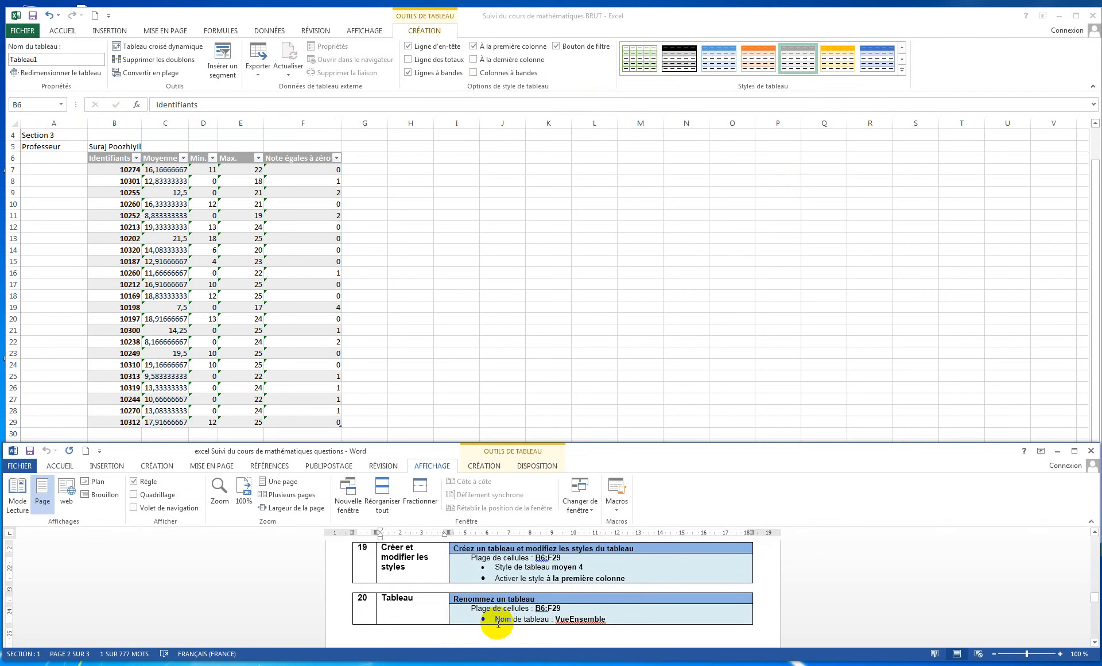
pyautogui.click(364, 12)
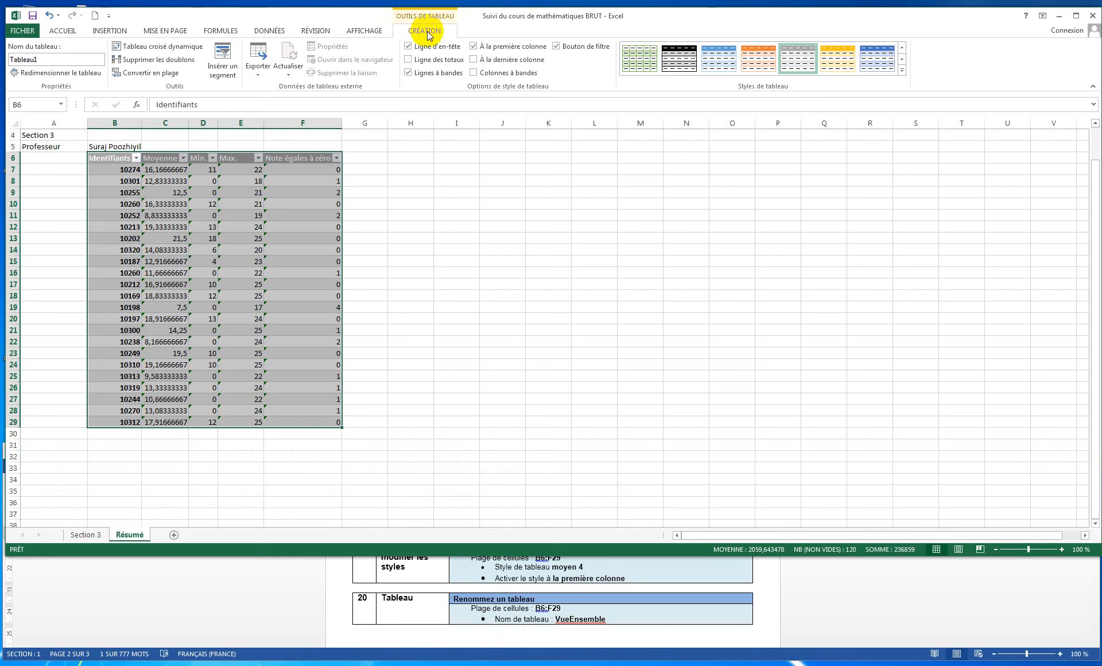
pyautogui.click(36, 60)
pyautogui.click(50, 63)
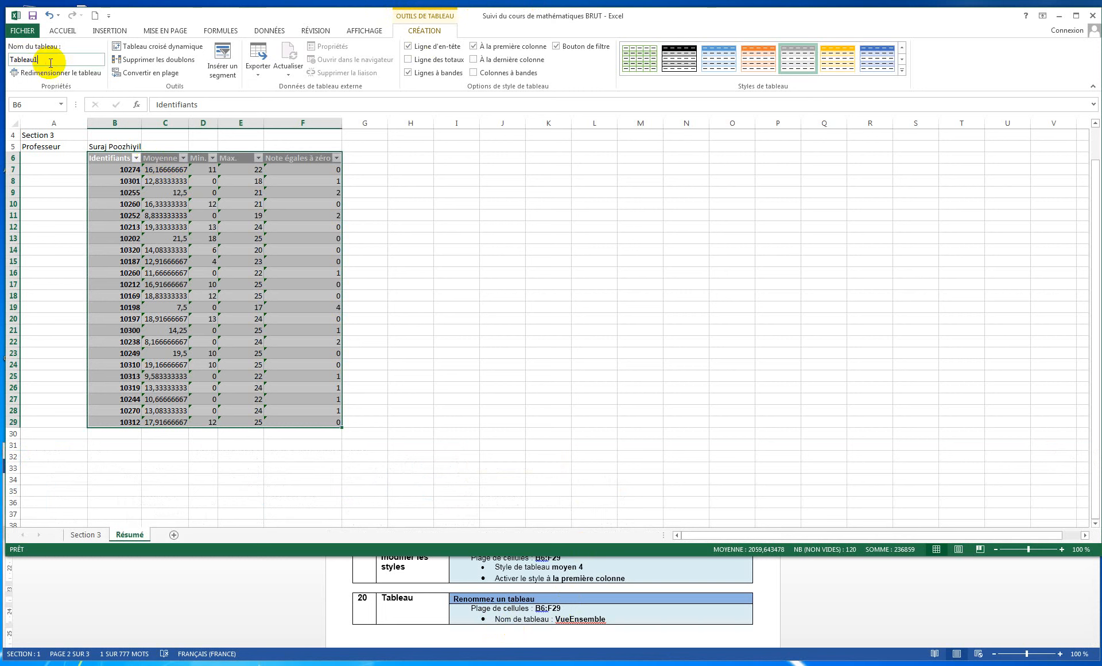
pyautogui.press('BackSpace')
pyautogui.press('BackSpace')
pyautogui.press('BackSpace')
pyautogui.press('BackSpace')
pyautogui.press('BackSpace')
pyautogui.press('BackSpace')
pyautogui.press('BackSpace')
pyautogui.press('BackSpace')
pyautogui.write('VueEnsemble')
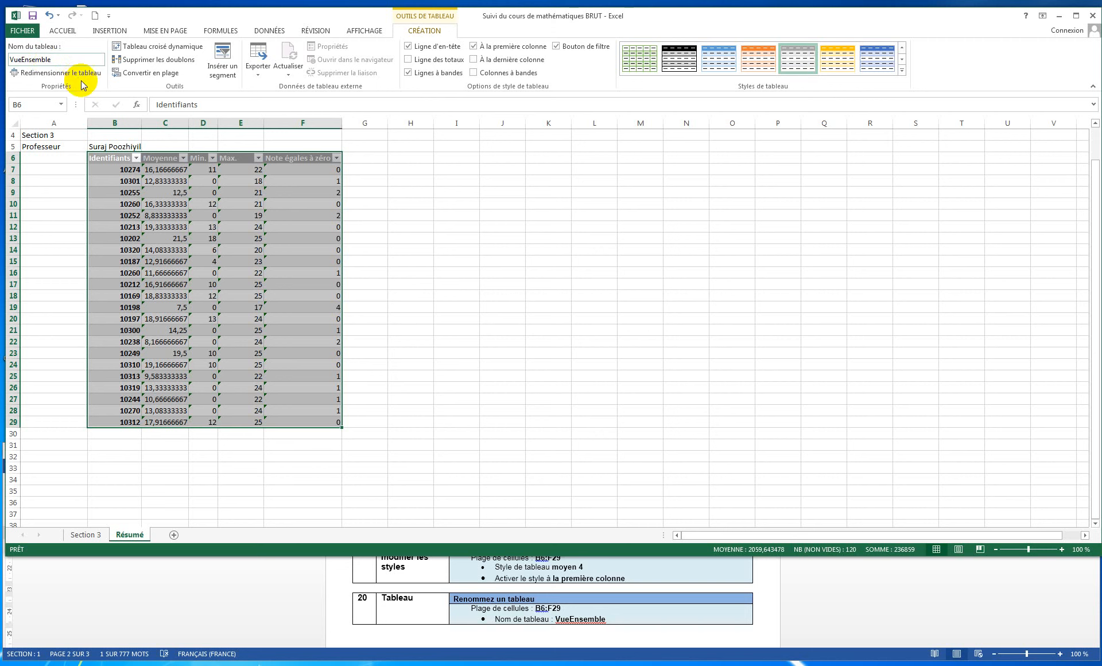